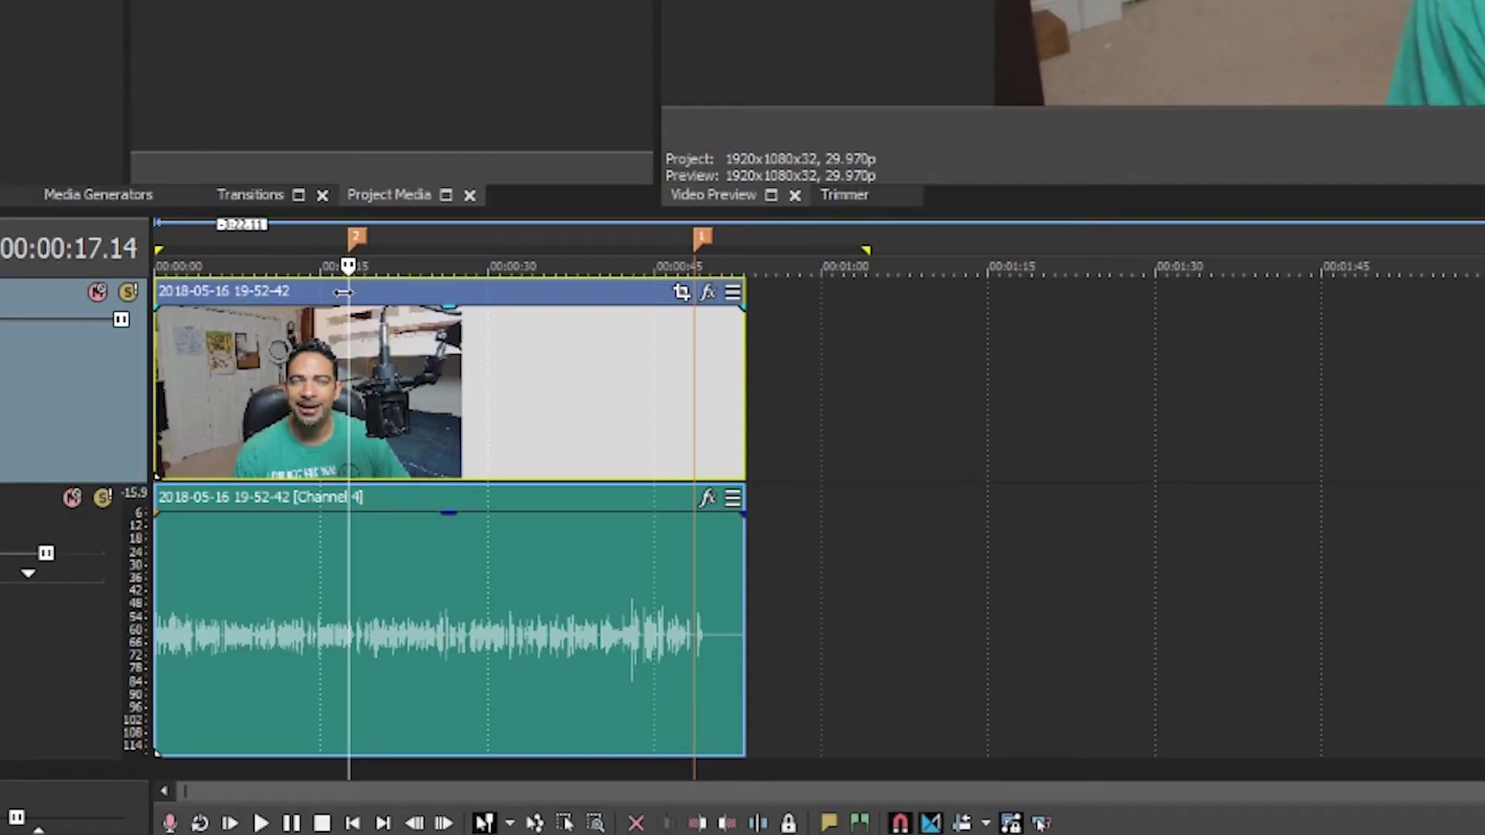
# Split the webcam clip and its audio into two events at the 00:00:17.14 playhead.
pyautogui.press('s')
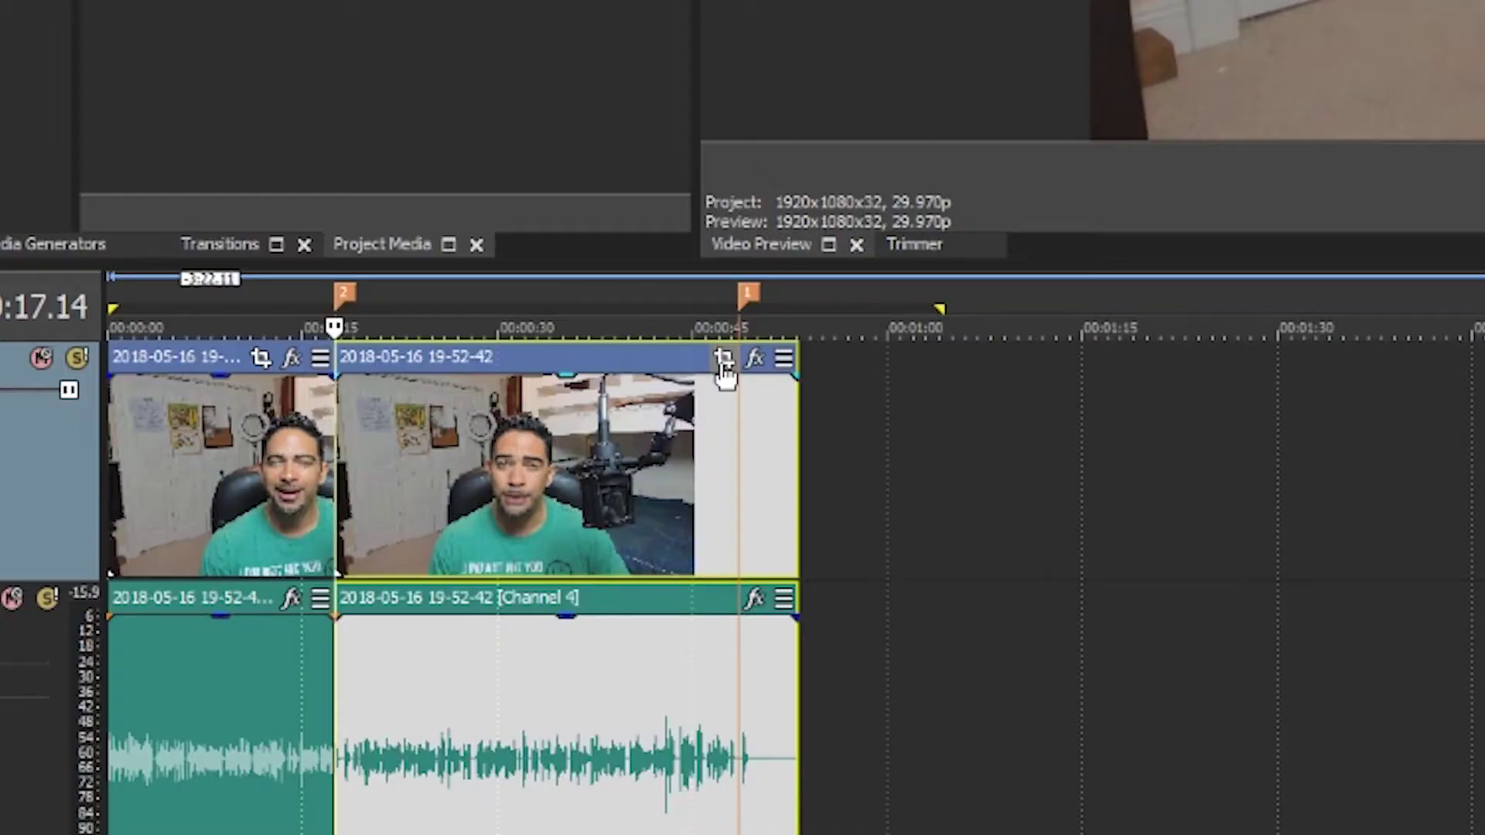
pyautogui.click(723, 369)
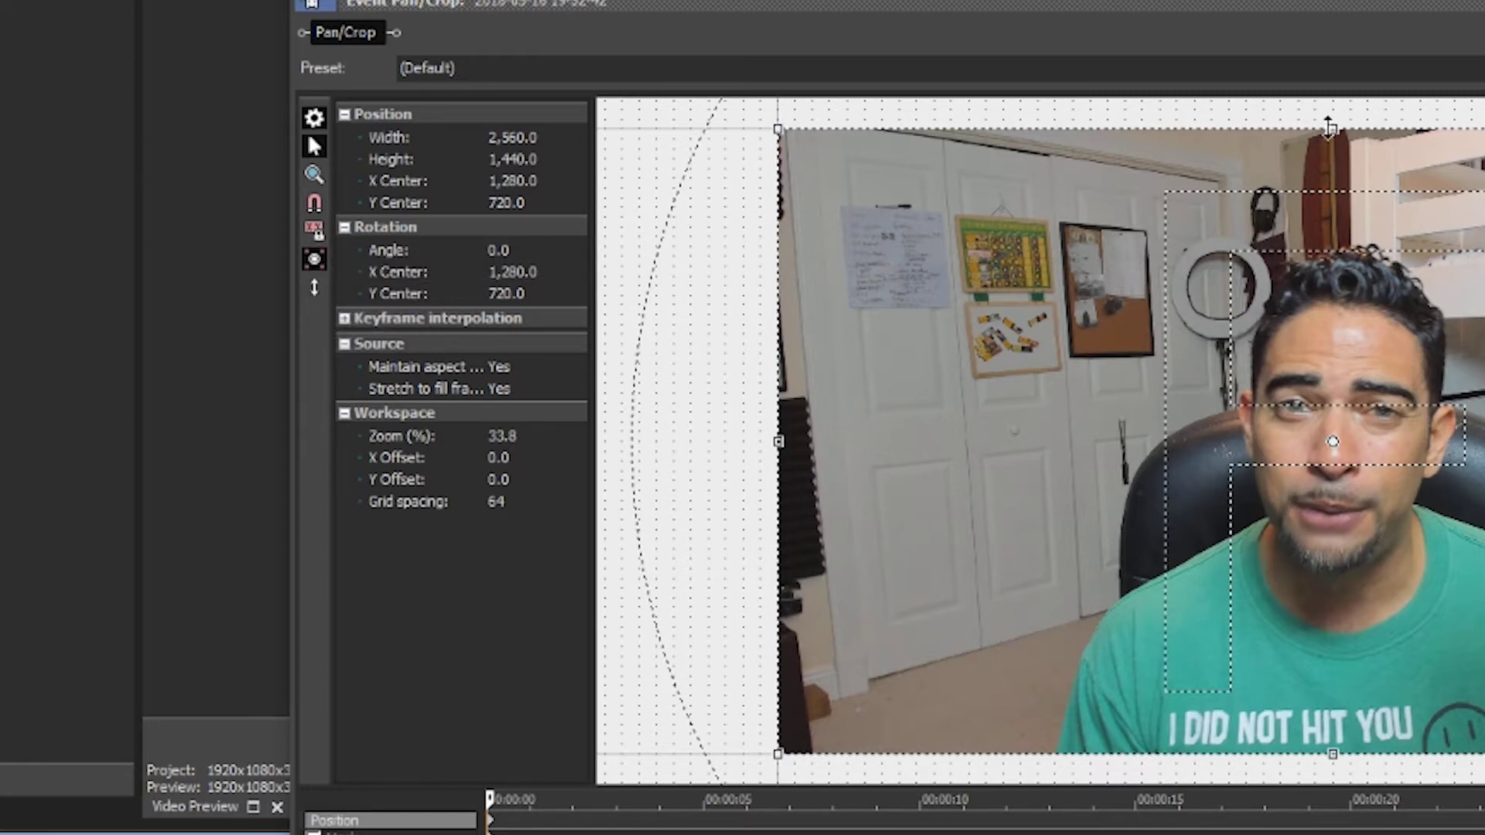
pyautogui.moveTo(1333, 130); pyautogui.dragTo(977, 301)
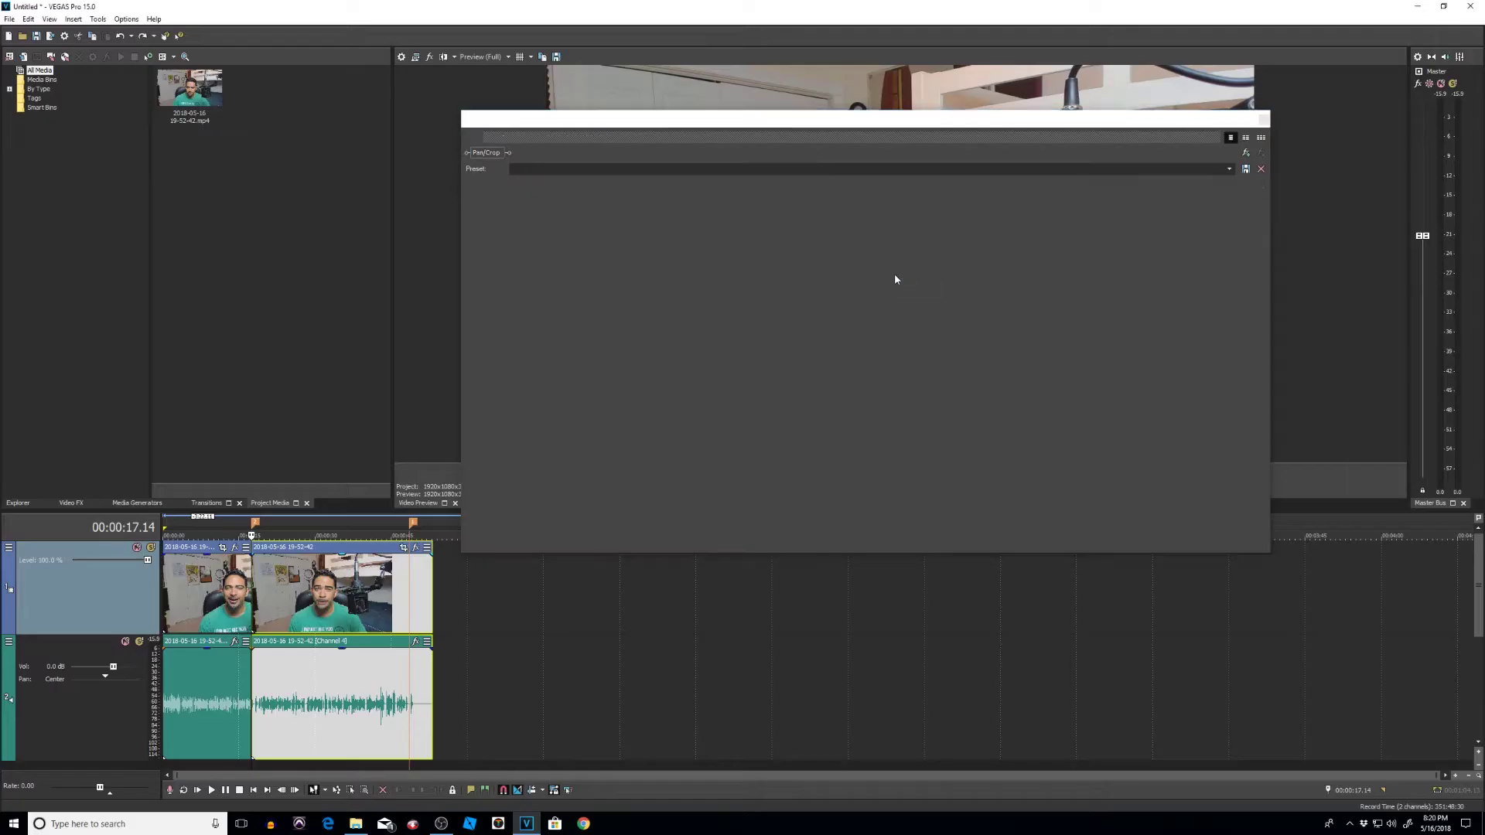
pyautogui.moveTo(897, 118); pyautogui.dragTo(948, 220)
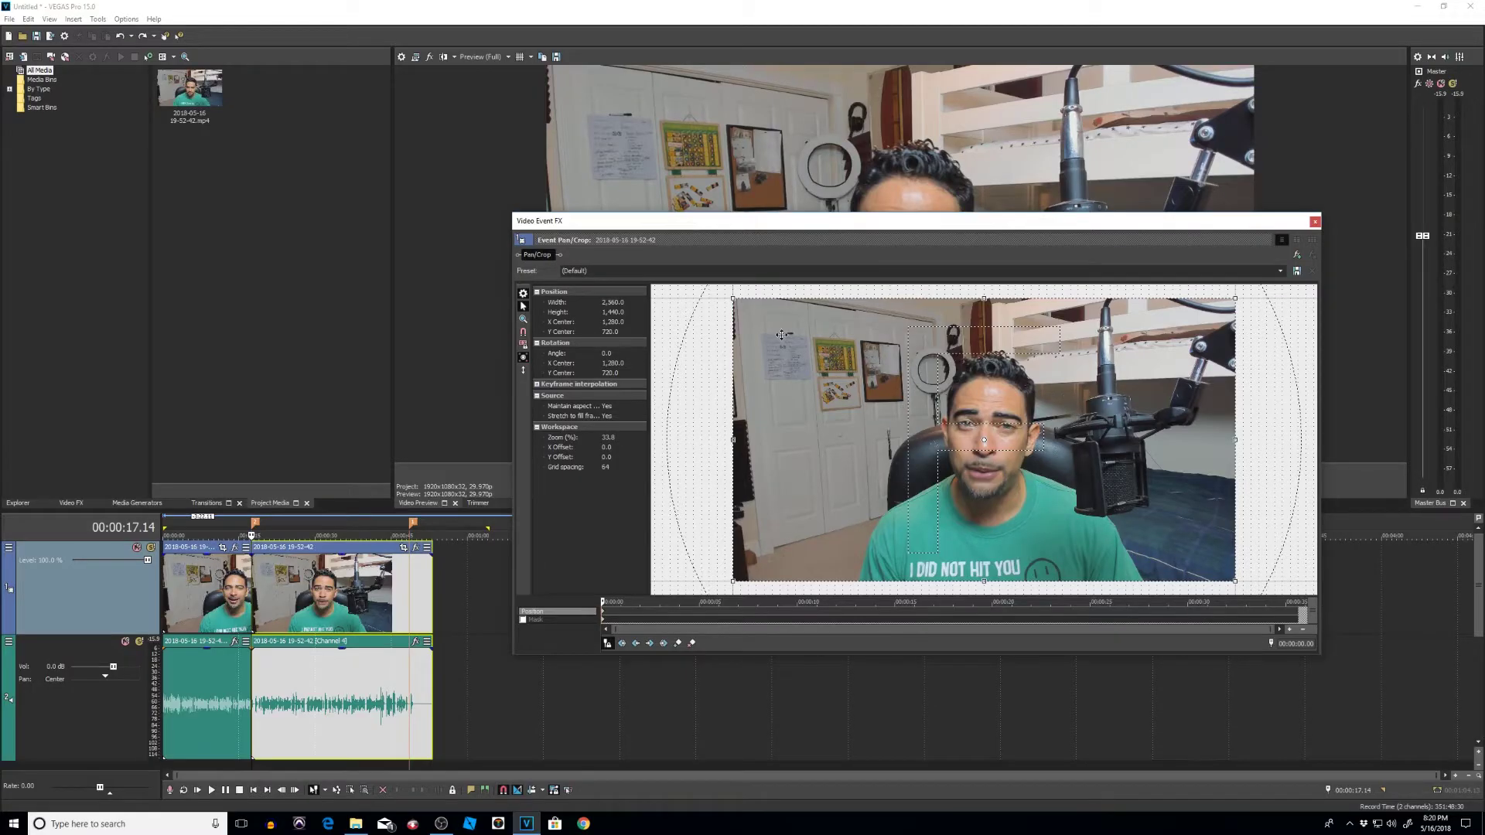
# Move the Pan/Crop cursor to about two seconds into the event.
pyautogui.rightClick(932, 433)
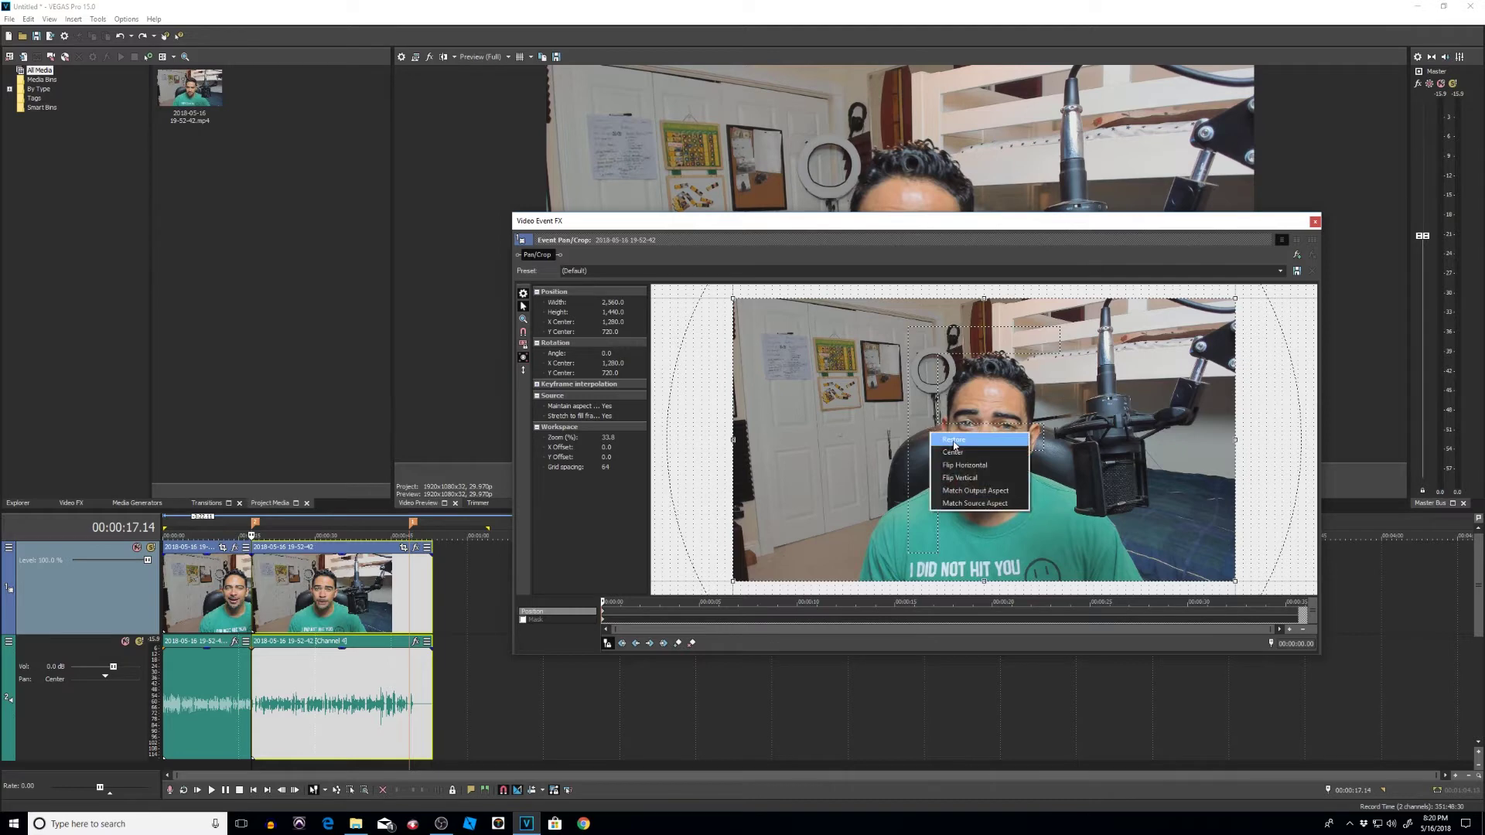
pyautogui.press('Escape')
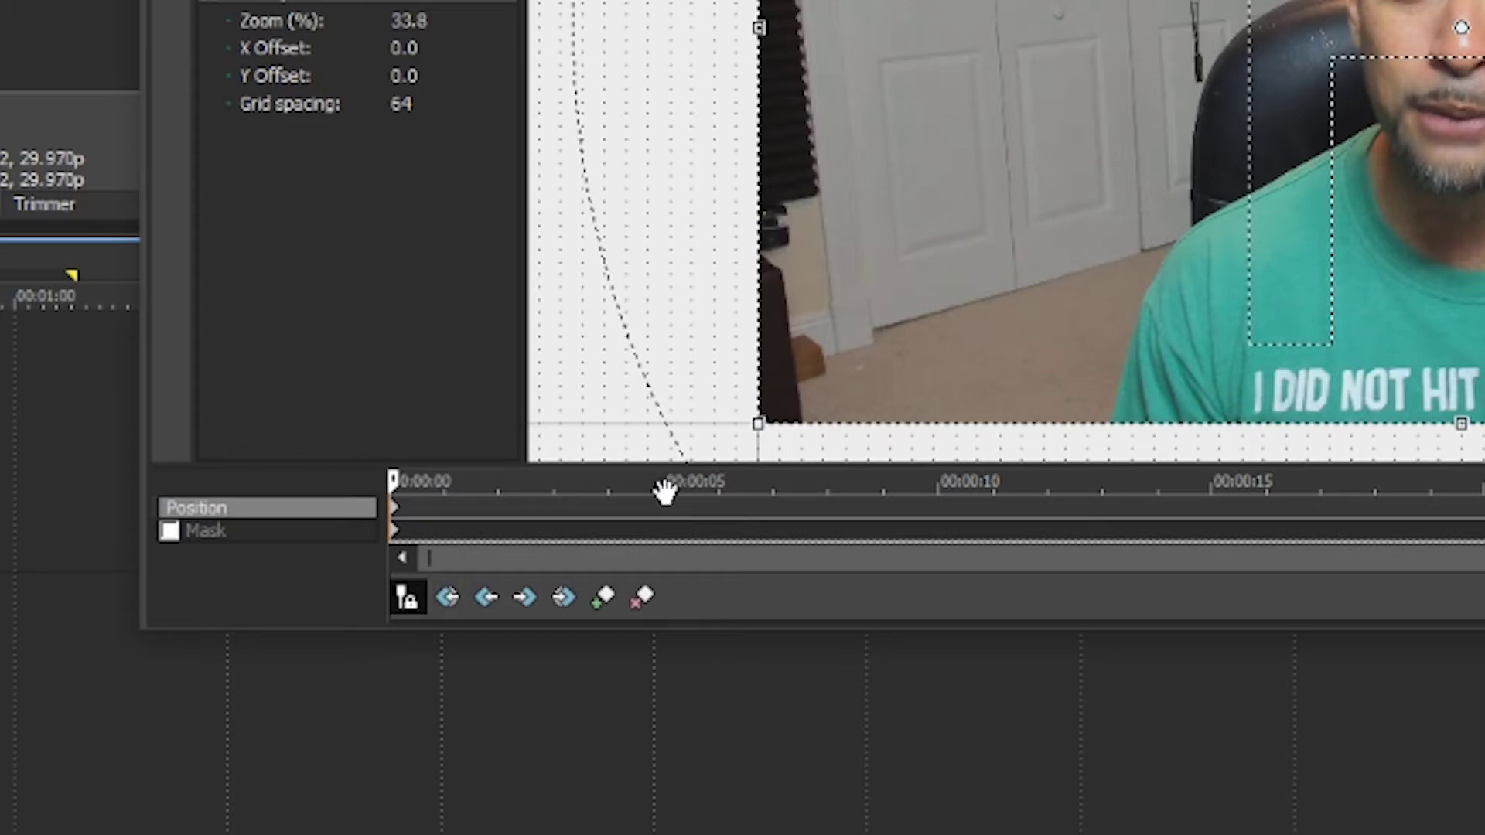
pyautogui.click(499, 485)
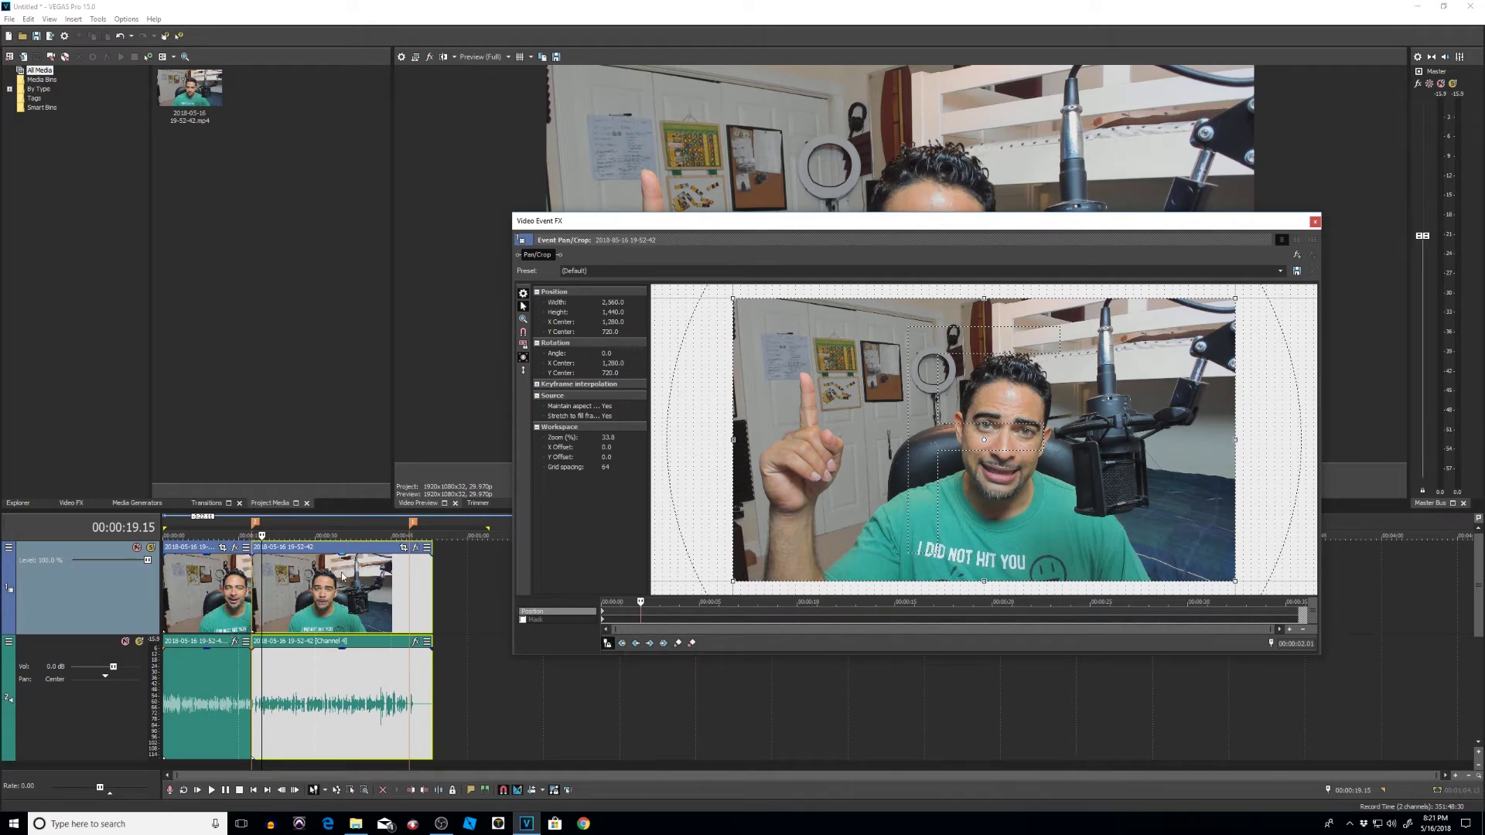
# Preview the event at 25, 2 and 12 seconds, then return to about two seconds in.
pyautogui.click(1100, 613)
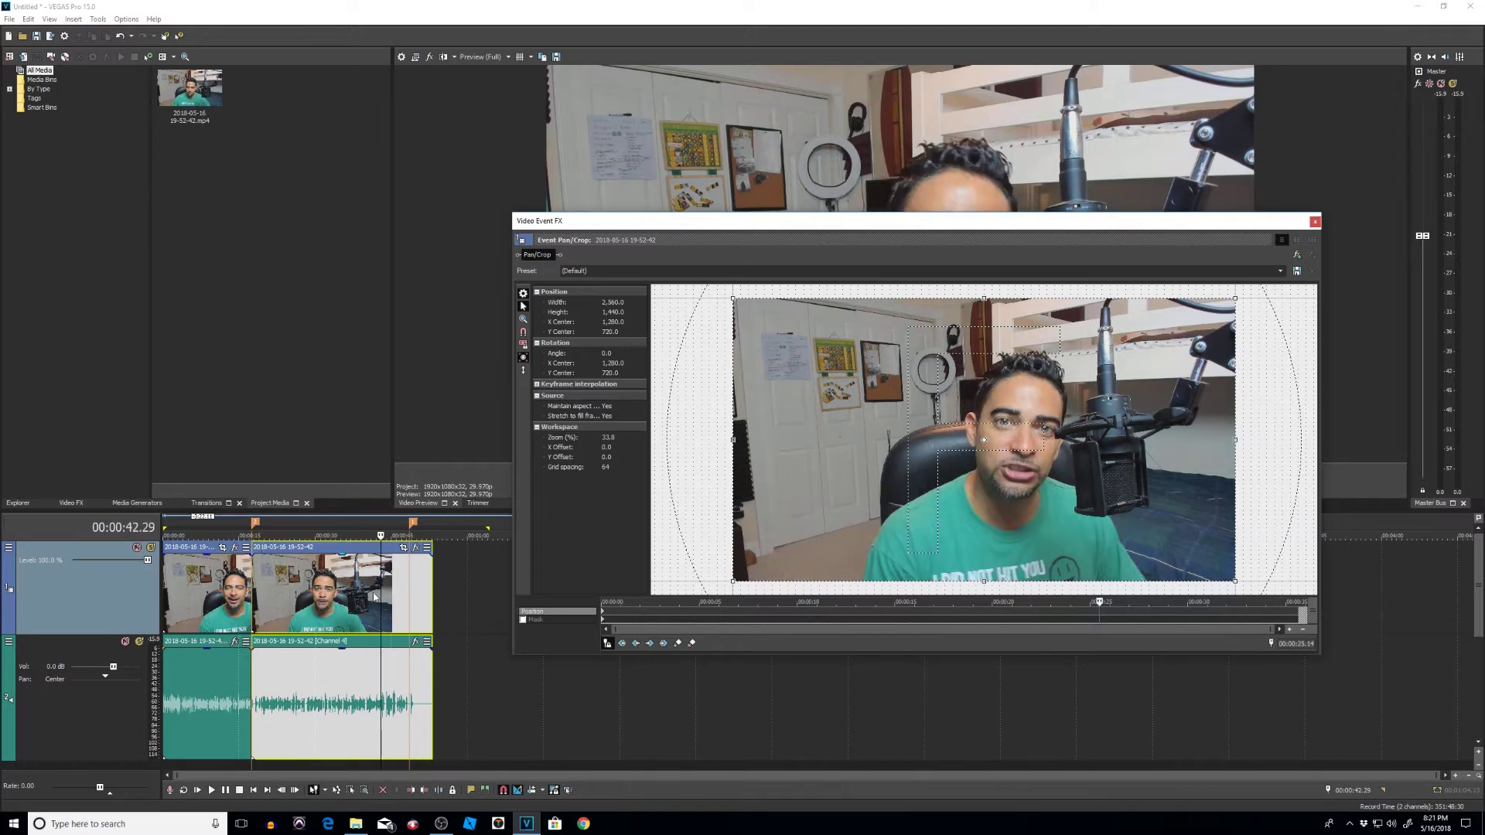
pyautogui.click(640, 611)
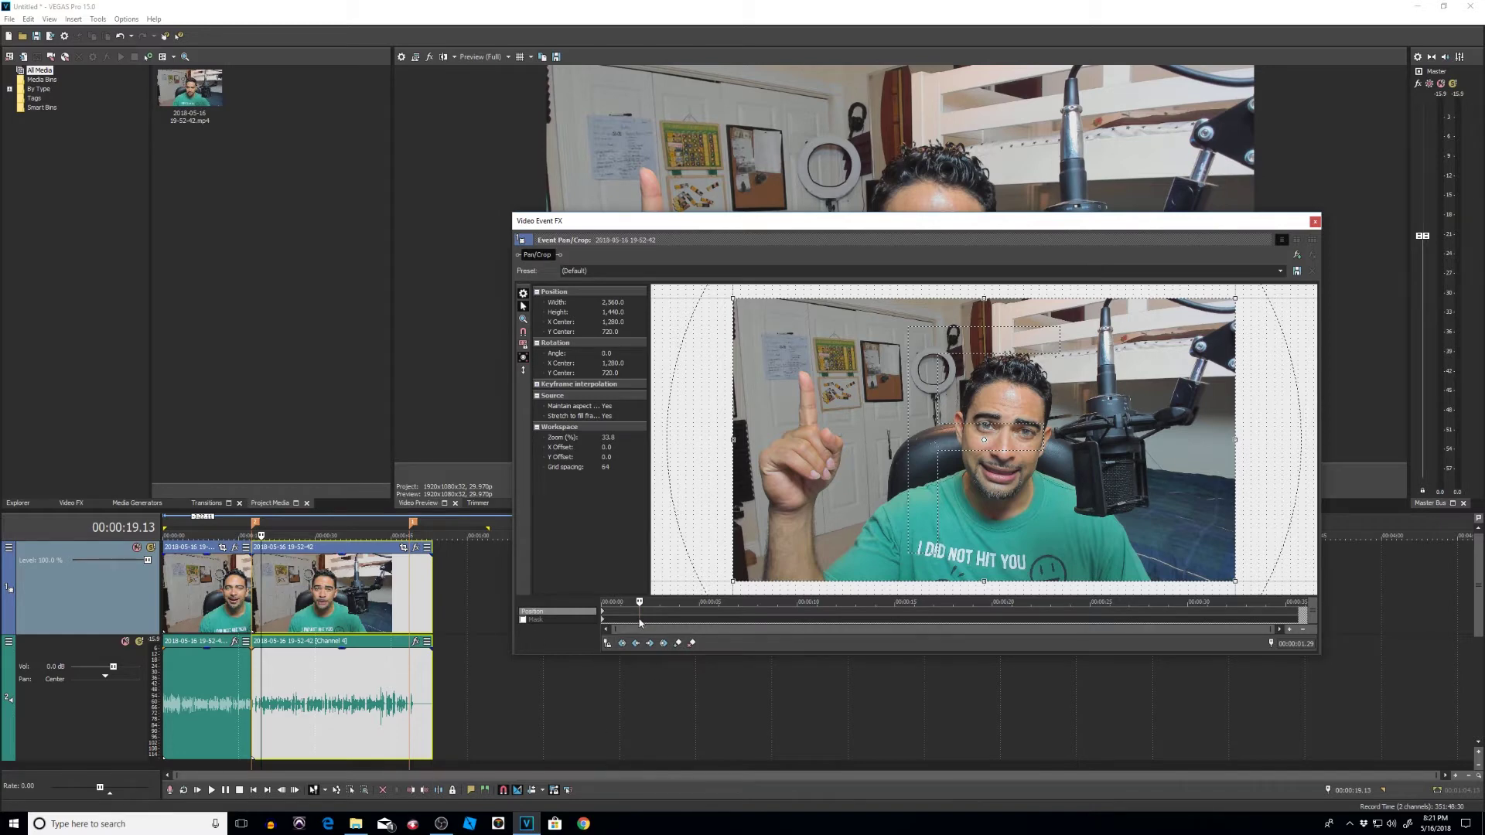
pyautogui.click(850, 617)
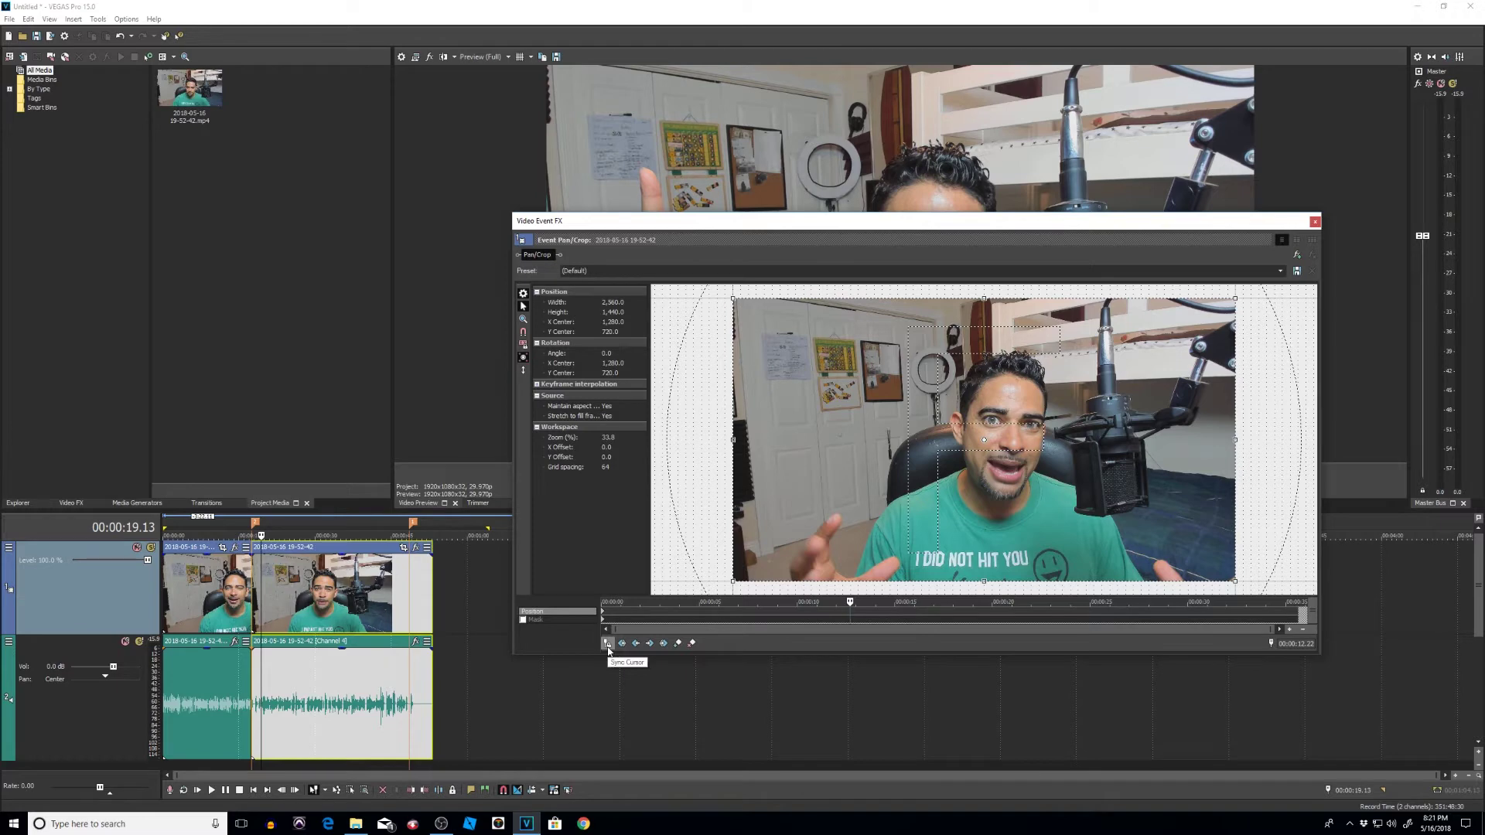
pyautogui.click(641, 619)
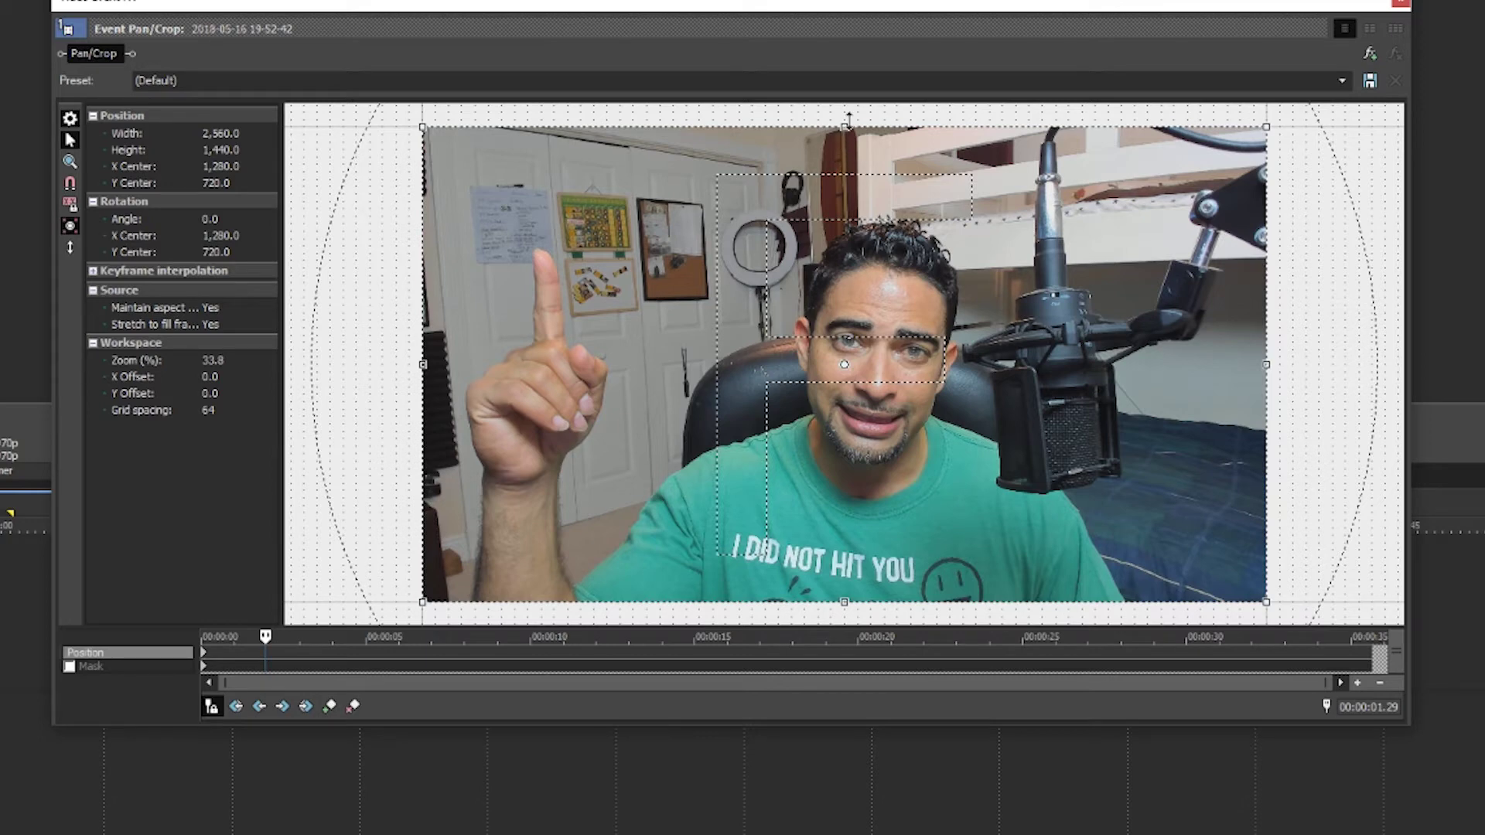
# Squeeze the crop frame from the top to 2,560 × 990 so letterbox bars appear.
pyautogui.moveTo(846, 124); pyautogui.dragTo(844, 188)
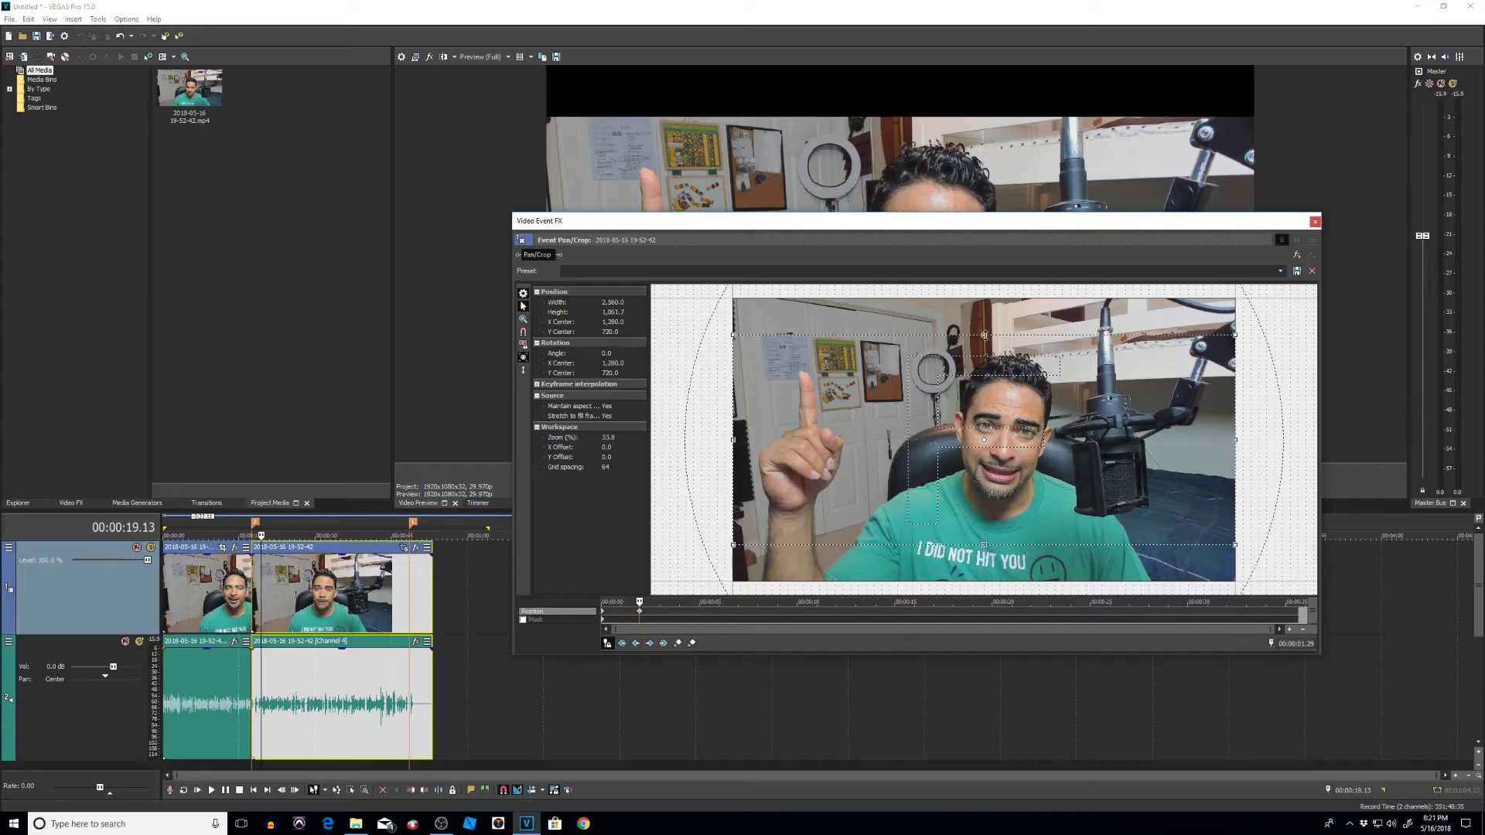
pyautogui.moveTo(985, 335); pyautogui.dragTo(985, 341)
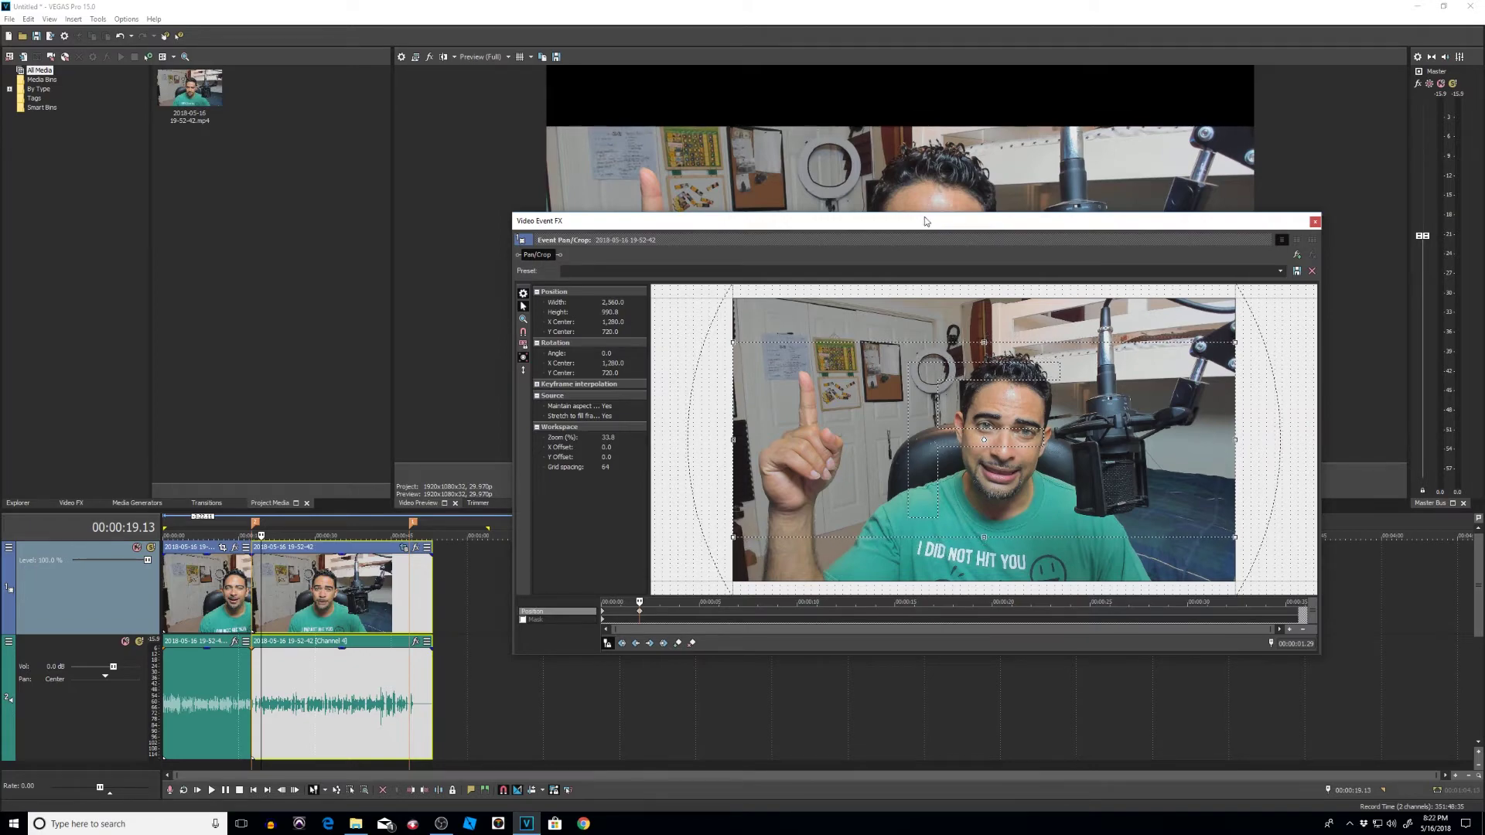
pyautogui.moveTo(925, 222); pyautogui.dragTo(863, 275)
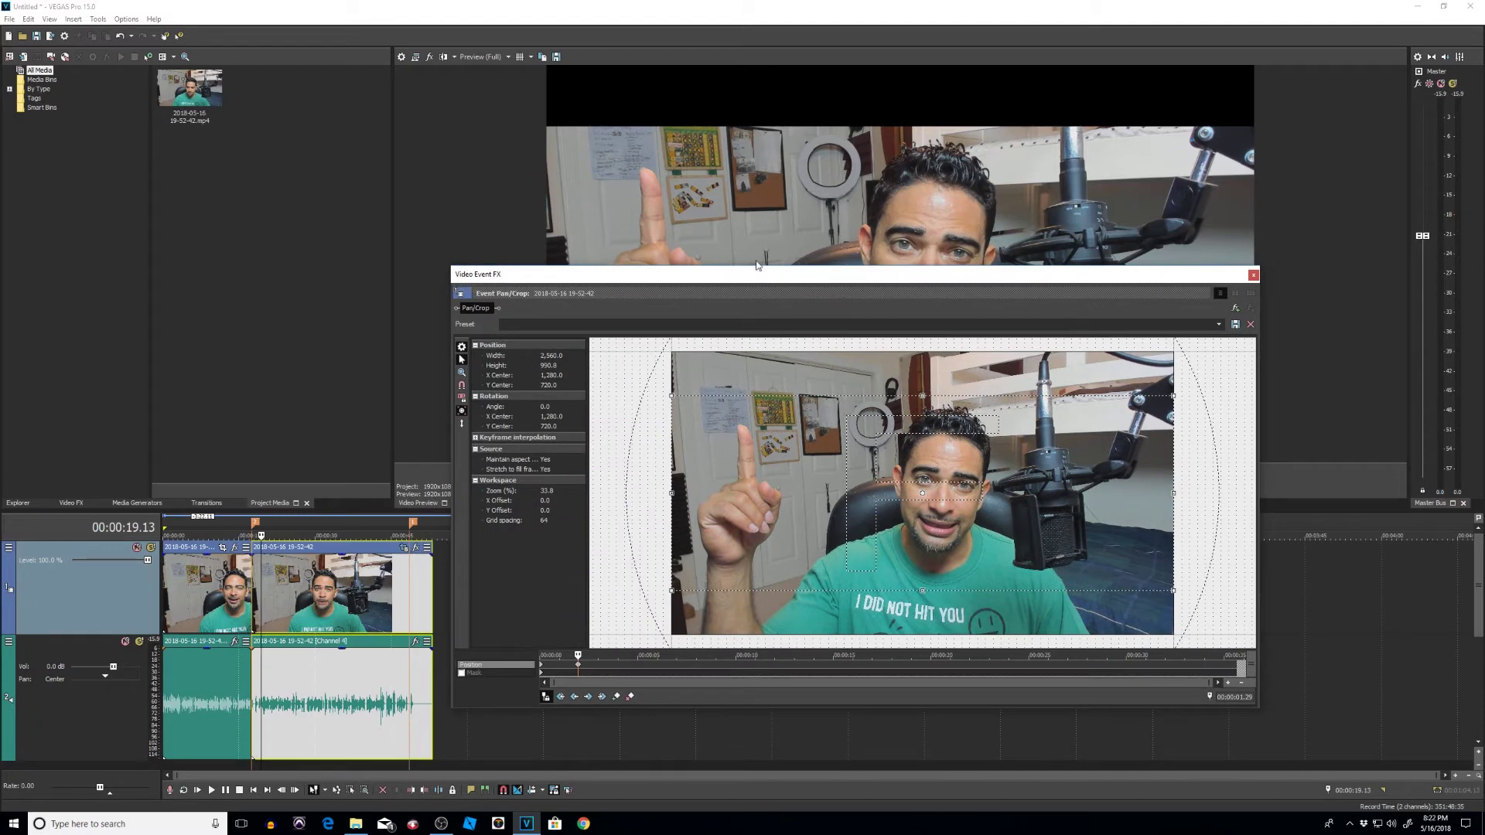
# Turn on the Grid overlay in the video preview over the letterboxed close-up.
pyautogui.click(529, 57)
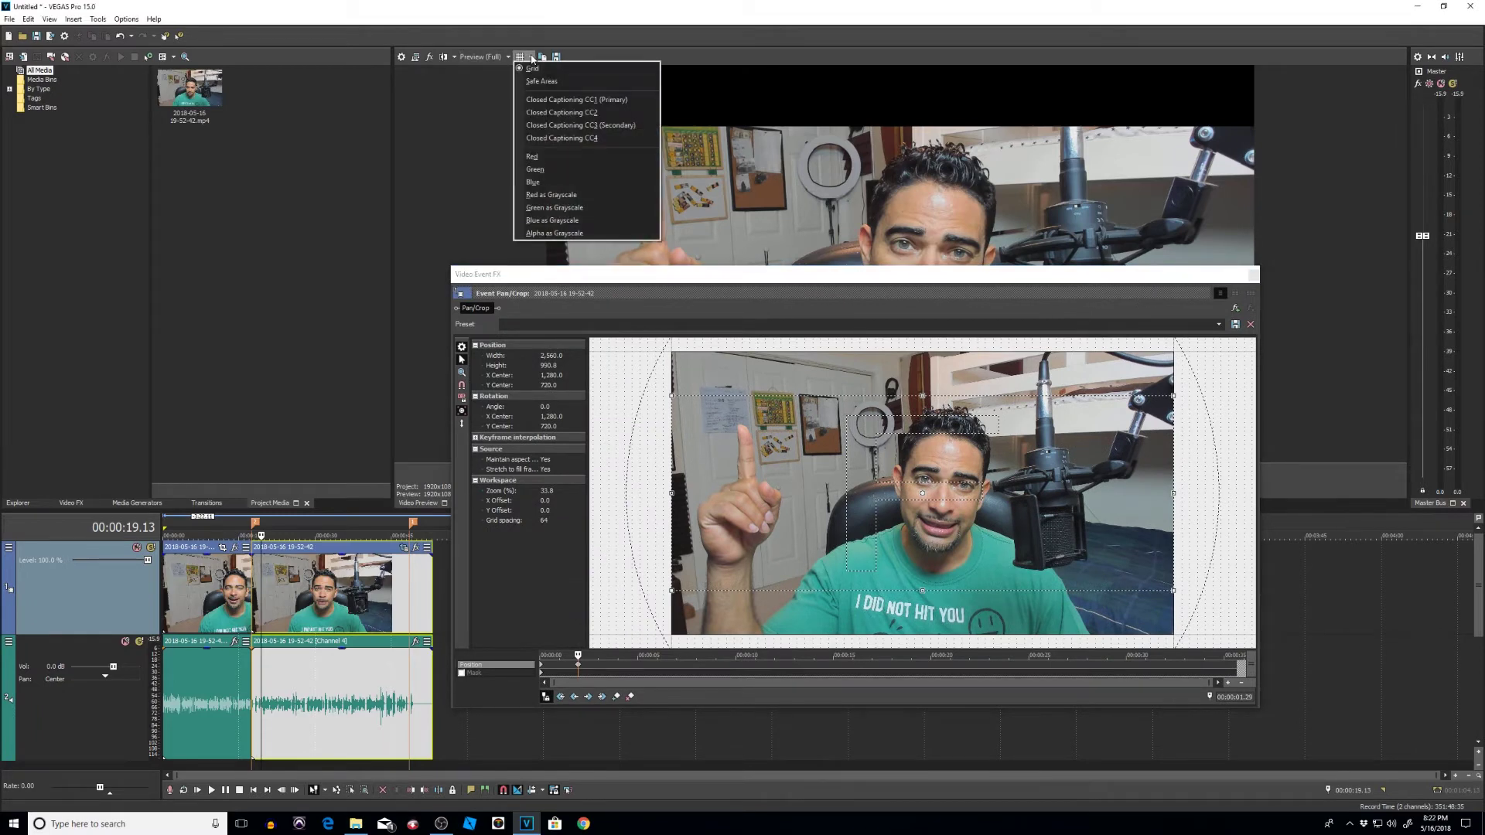
pyautogui.click(529, 56)
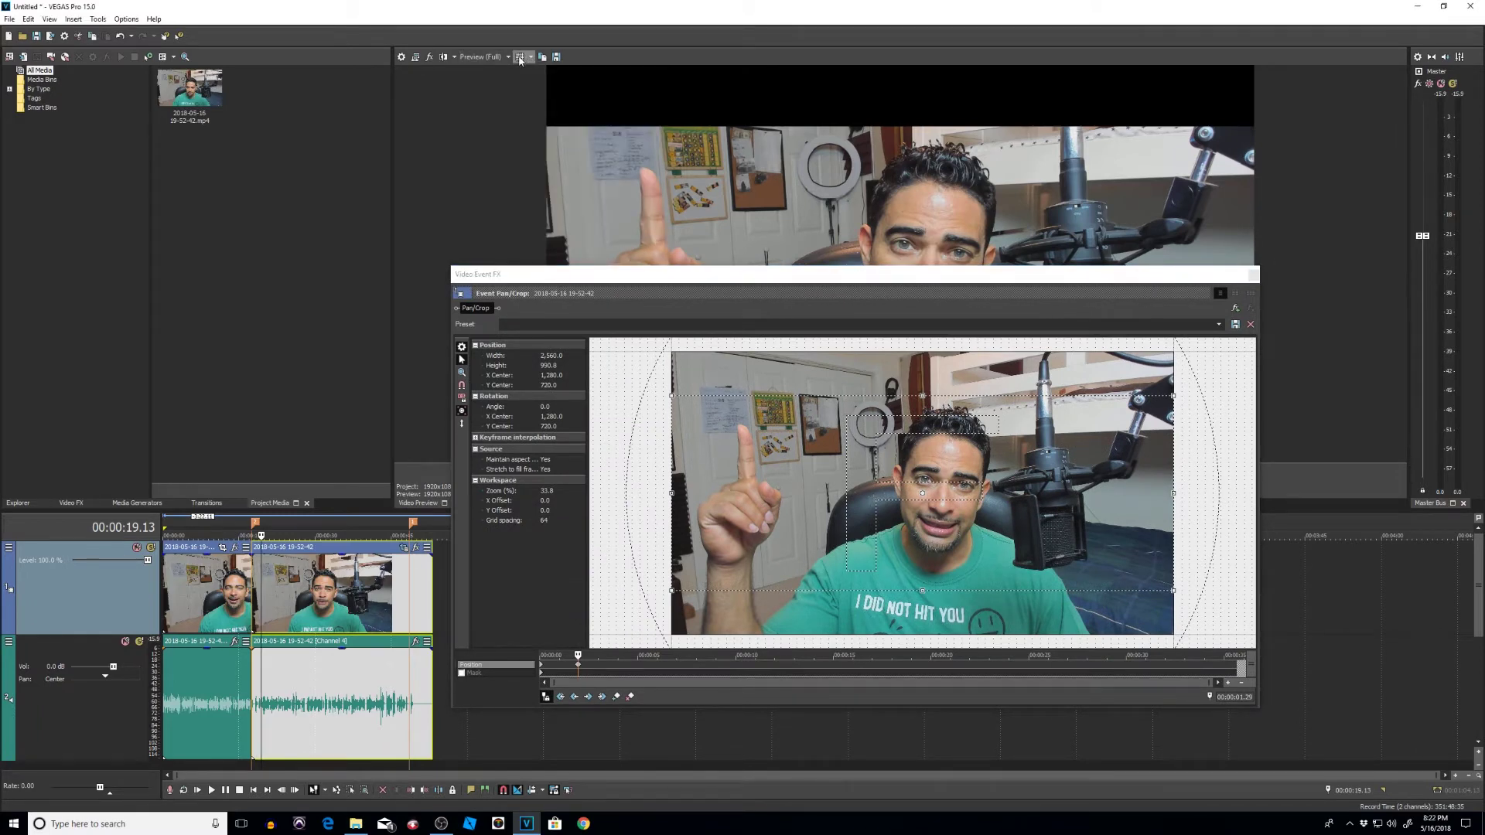
pyautogui.click(520, 57)
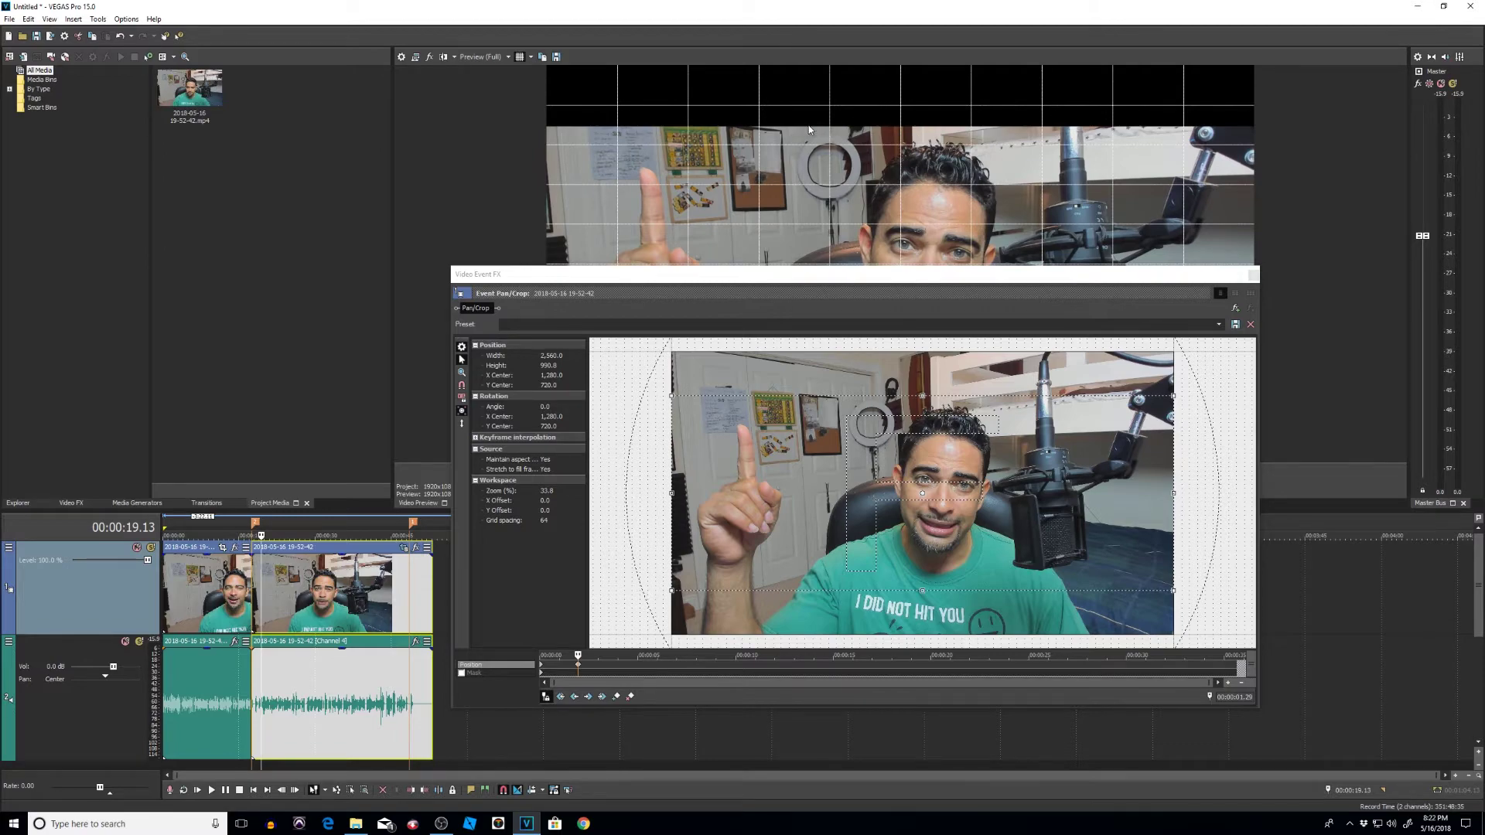
pyautogui.moveTo(883, 298); pyautogui.dragTo(968, 355)
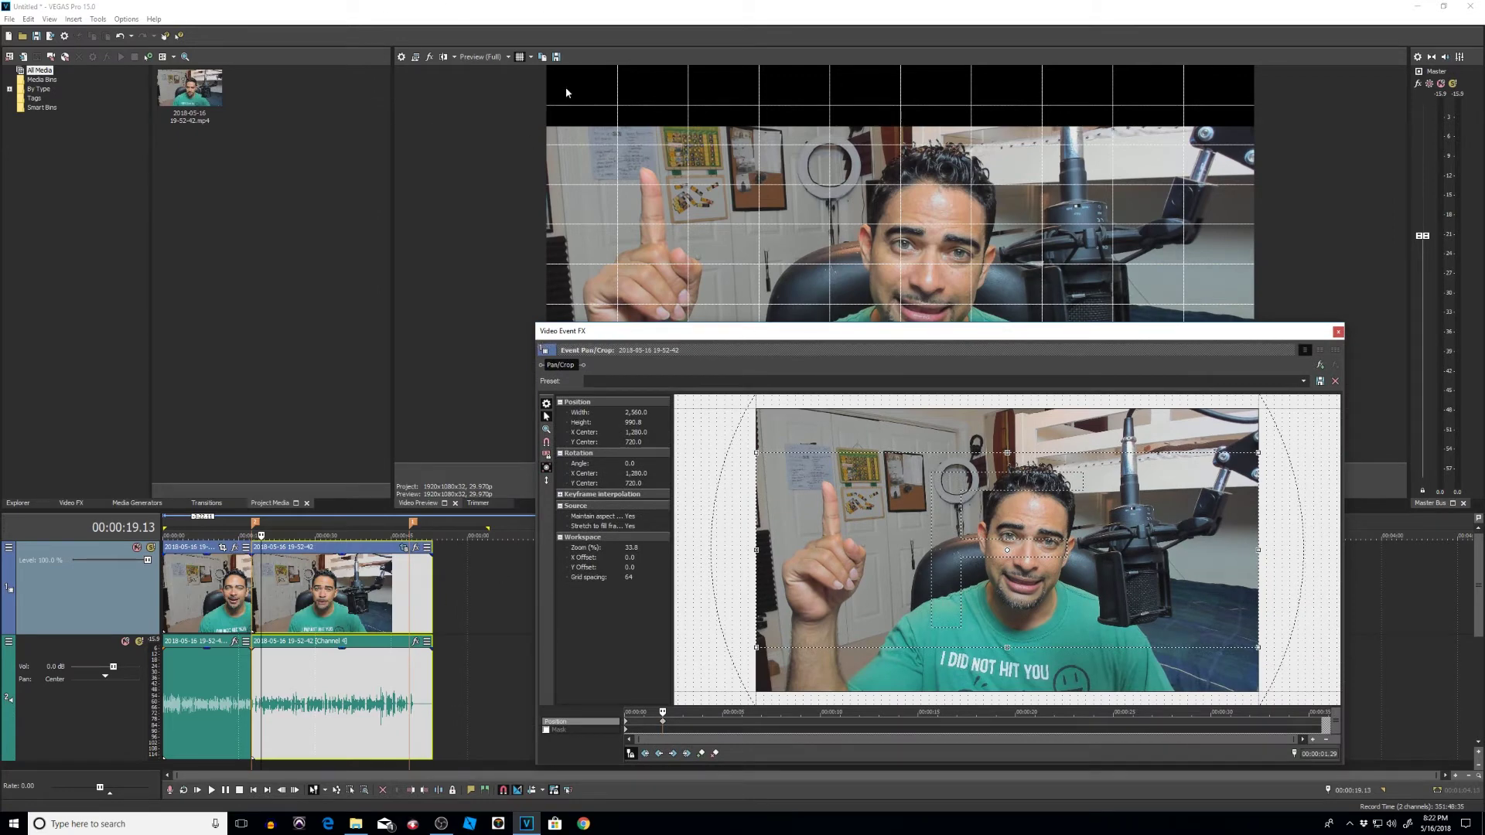
# Turn off the preview grid and check both Position keyframes.
pyautogui.click(520, 57)
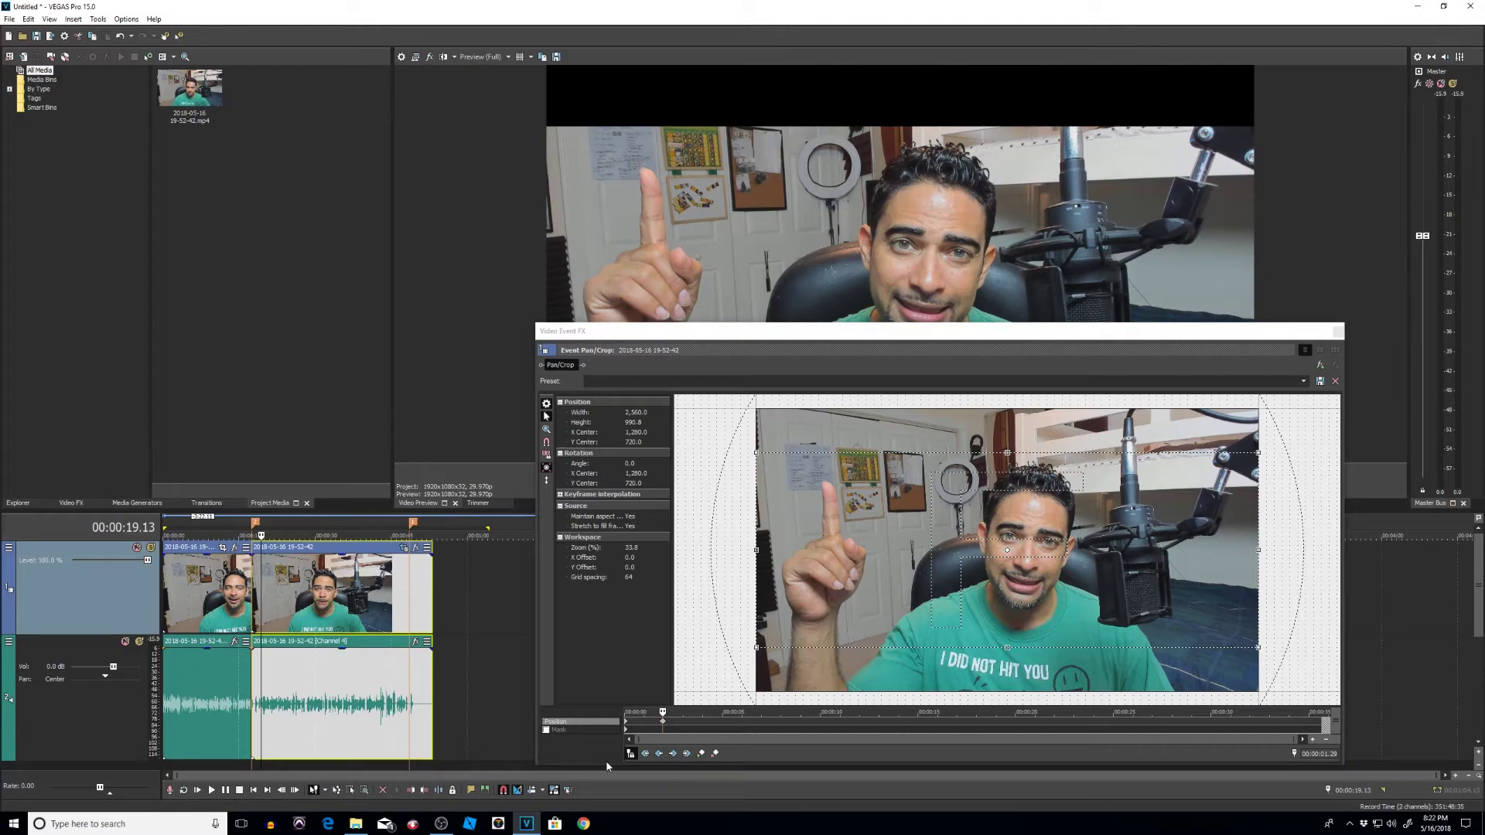
pyautogui.click(627, 722)
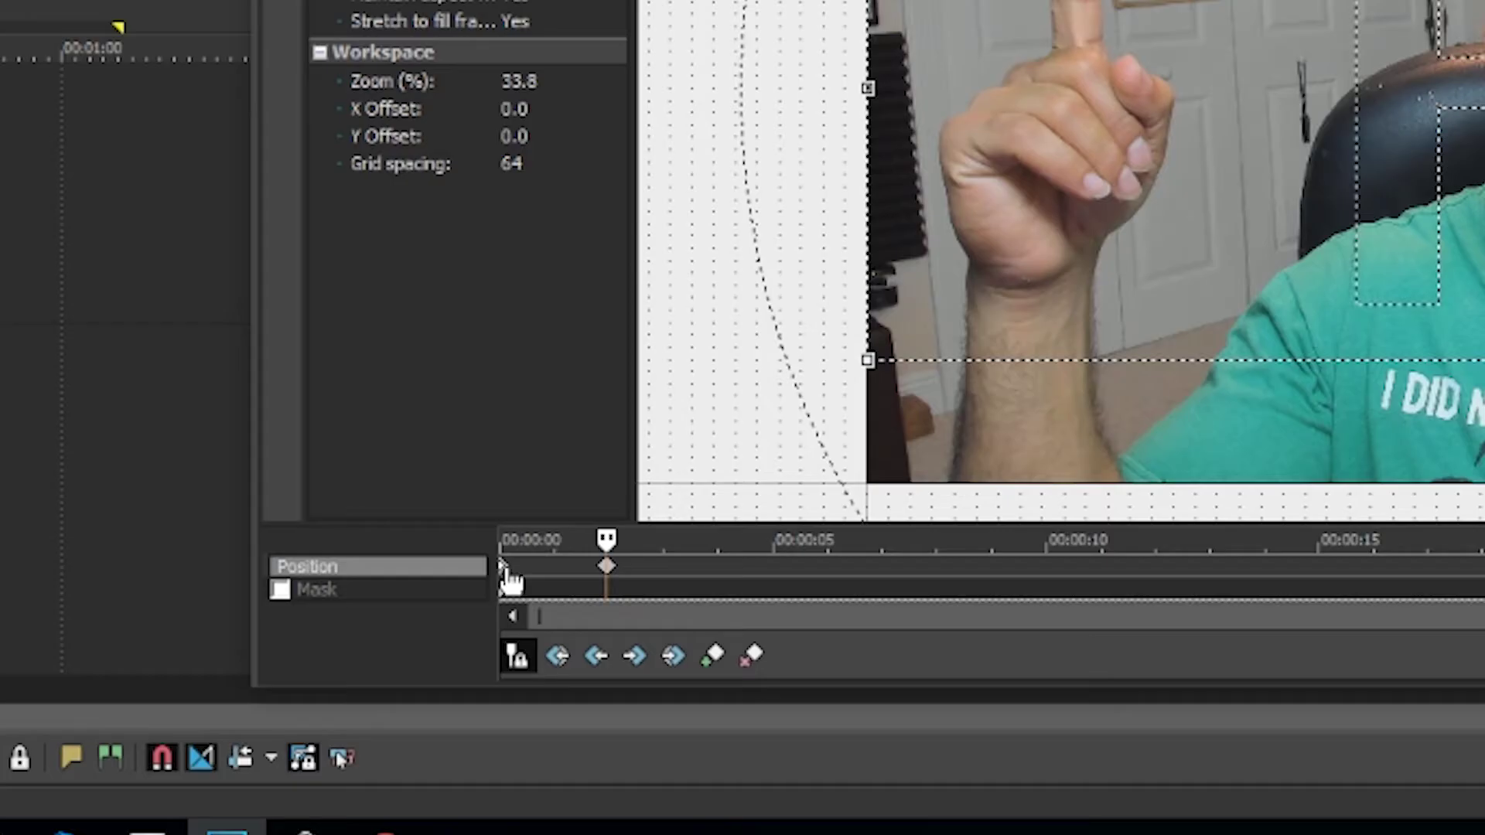
pyautogui.click(504, 570)
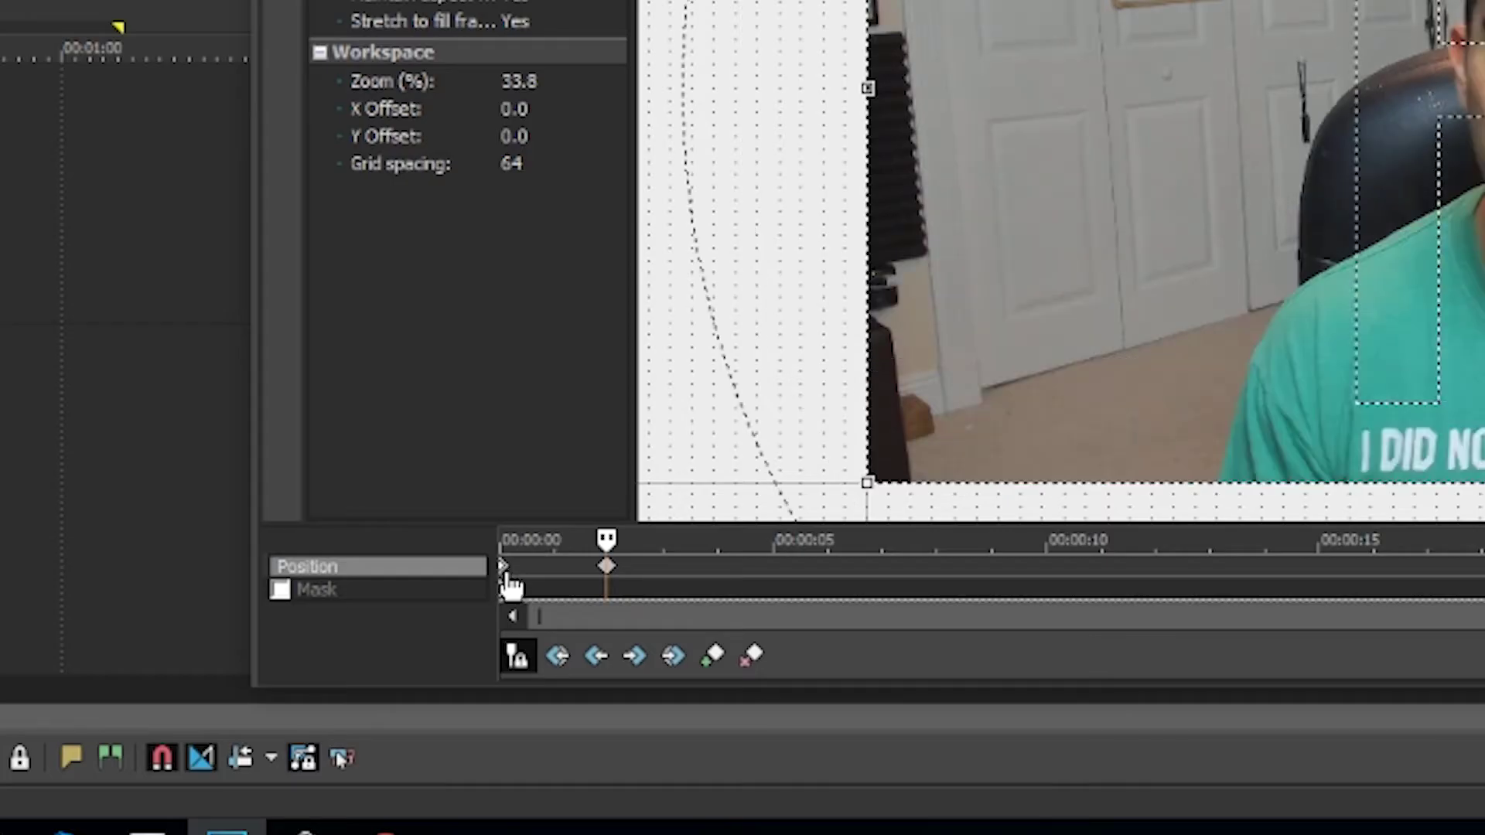
pyautogui.click(606, 569)
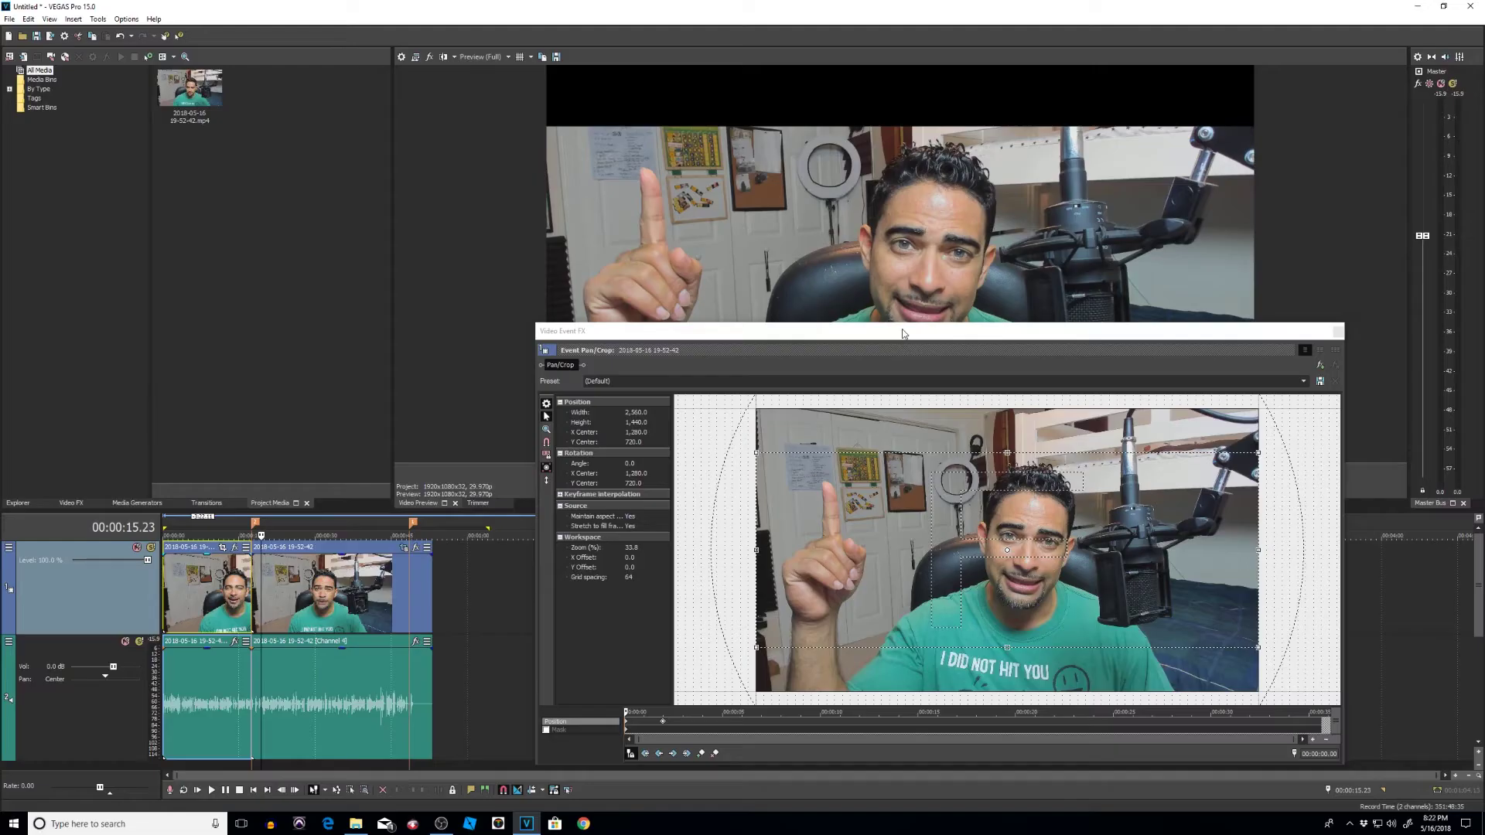
pyautogui.moveTo(903, 359); pyautogui.dragTo(885, 513)
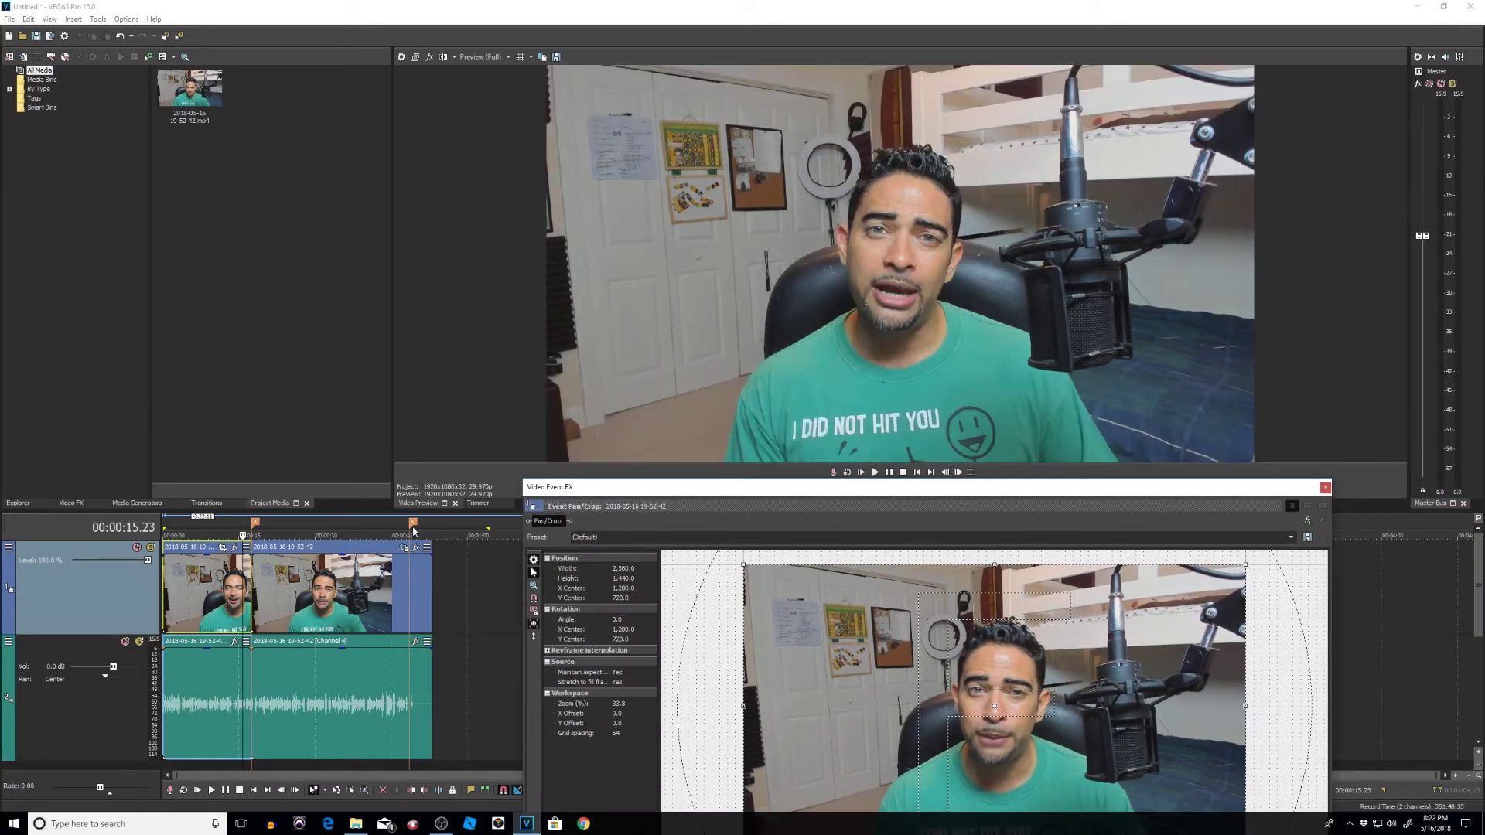
# Play the event from just before the bars to watch them slide in.
pyautogui.click(248, 588)
pyautogui.press('space')
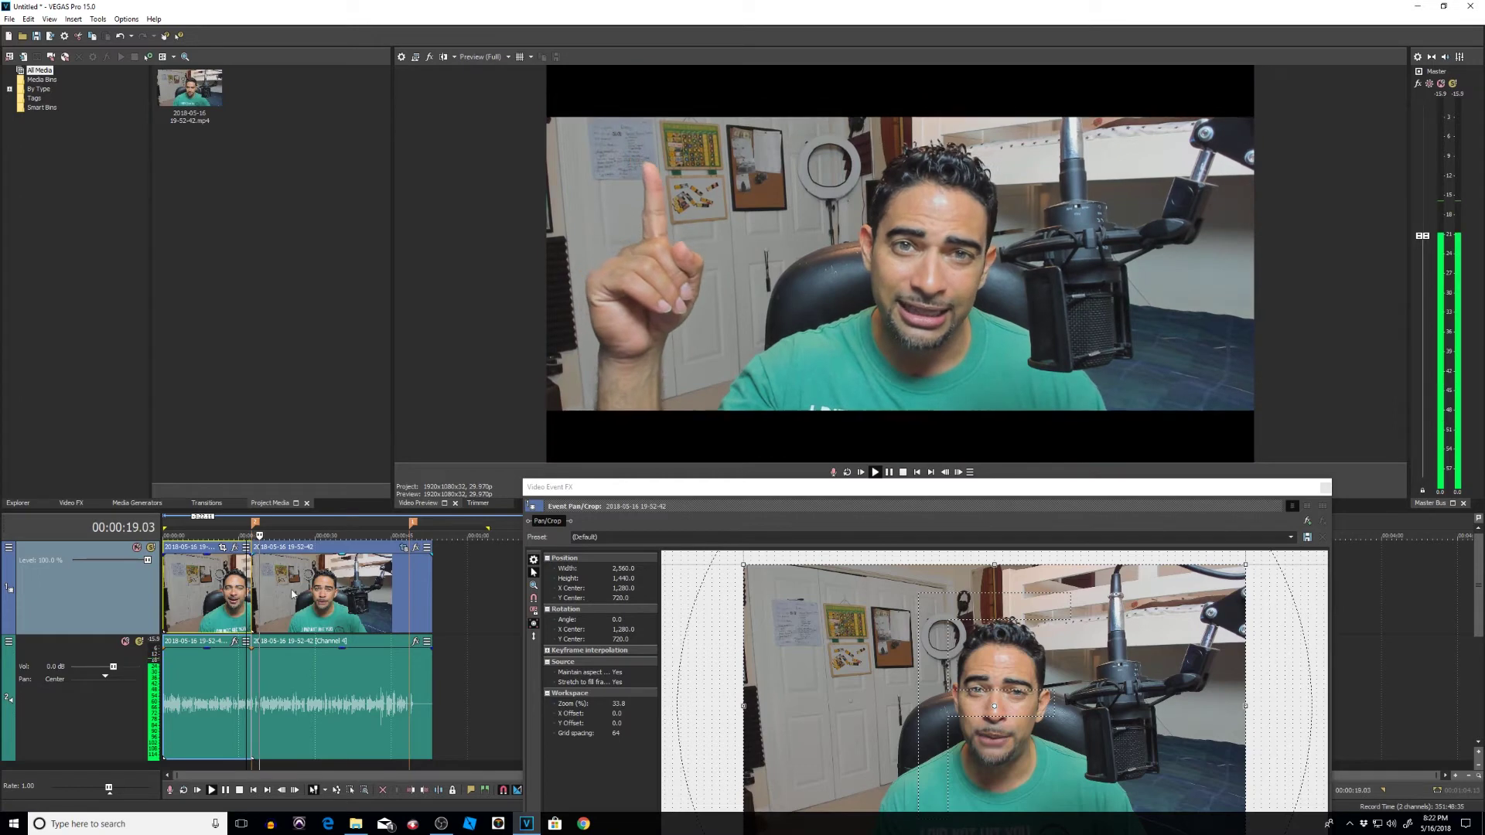
pyautogui.press('space')
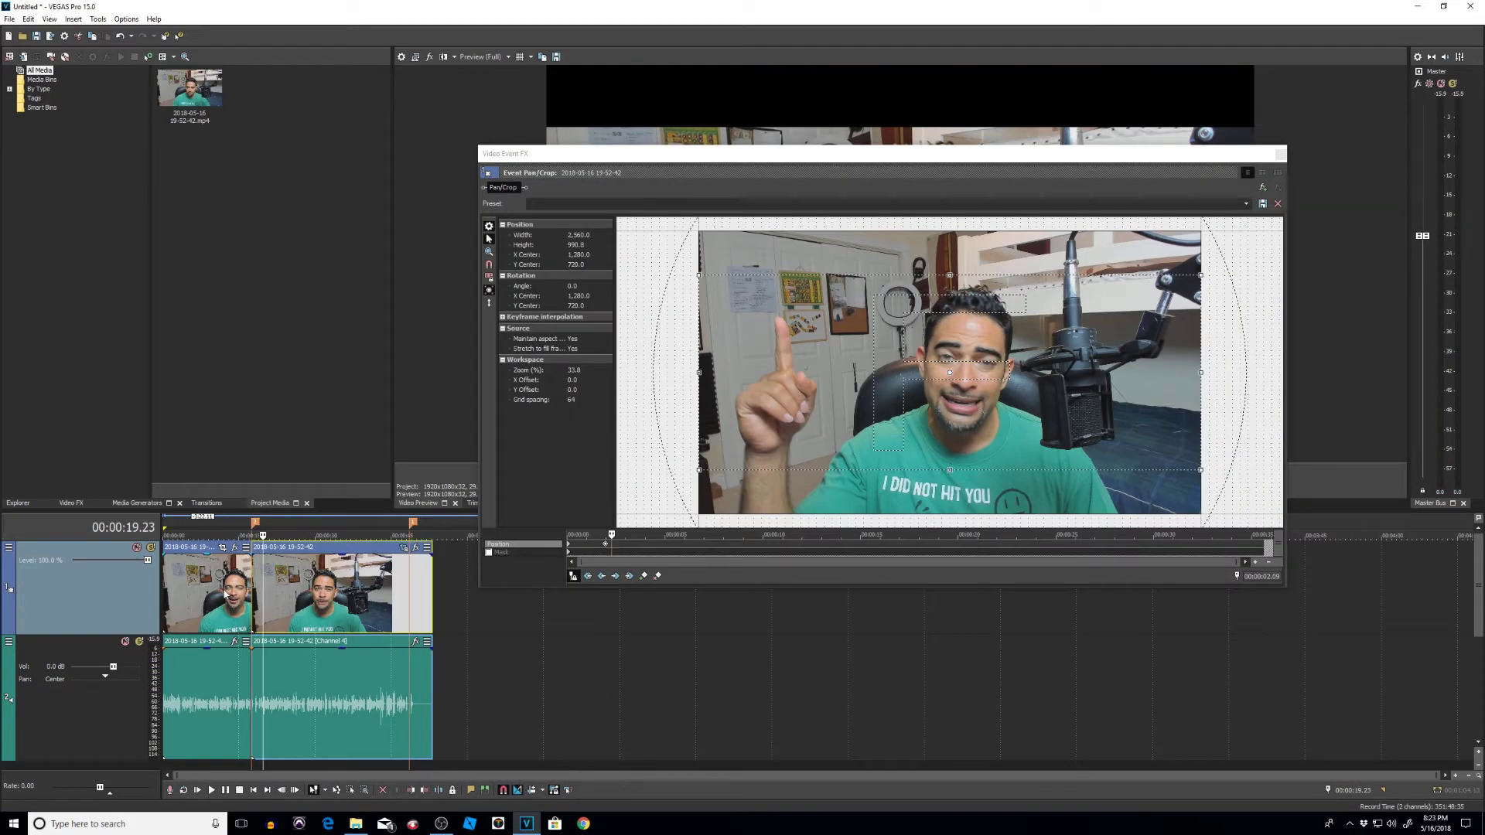
# Add a Pan/Crop keyframe near the event's end and review the full-frame and letterbox keyframes.
pyautogui.click(410, 597)
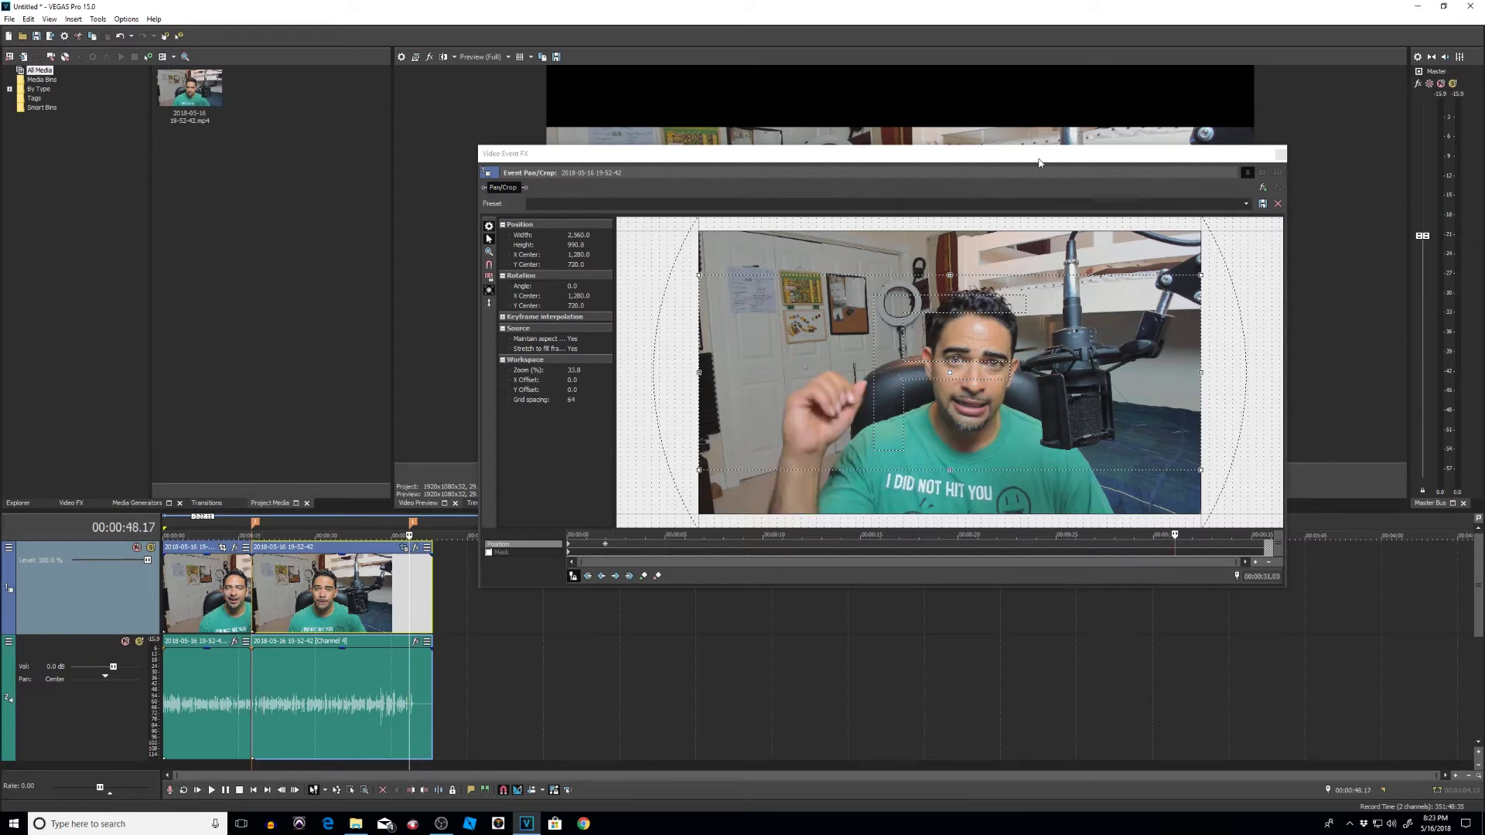
pyautogui.moveTo(1040, 160); pyautogui.dragTo(950, 245)
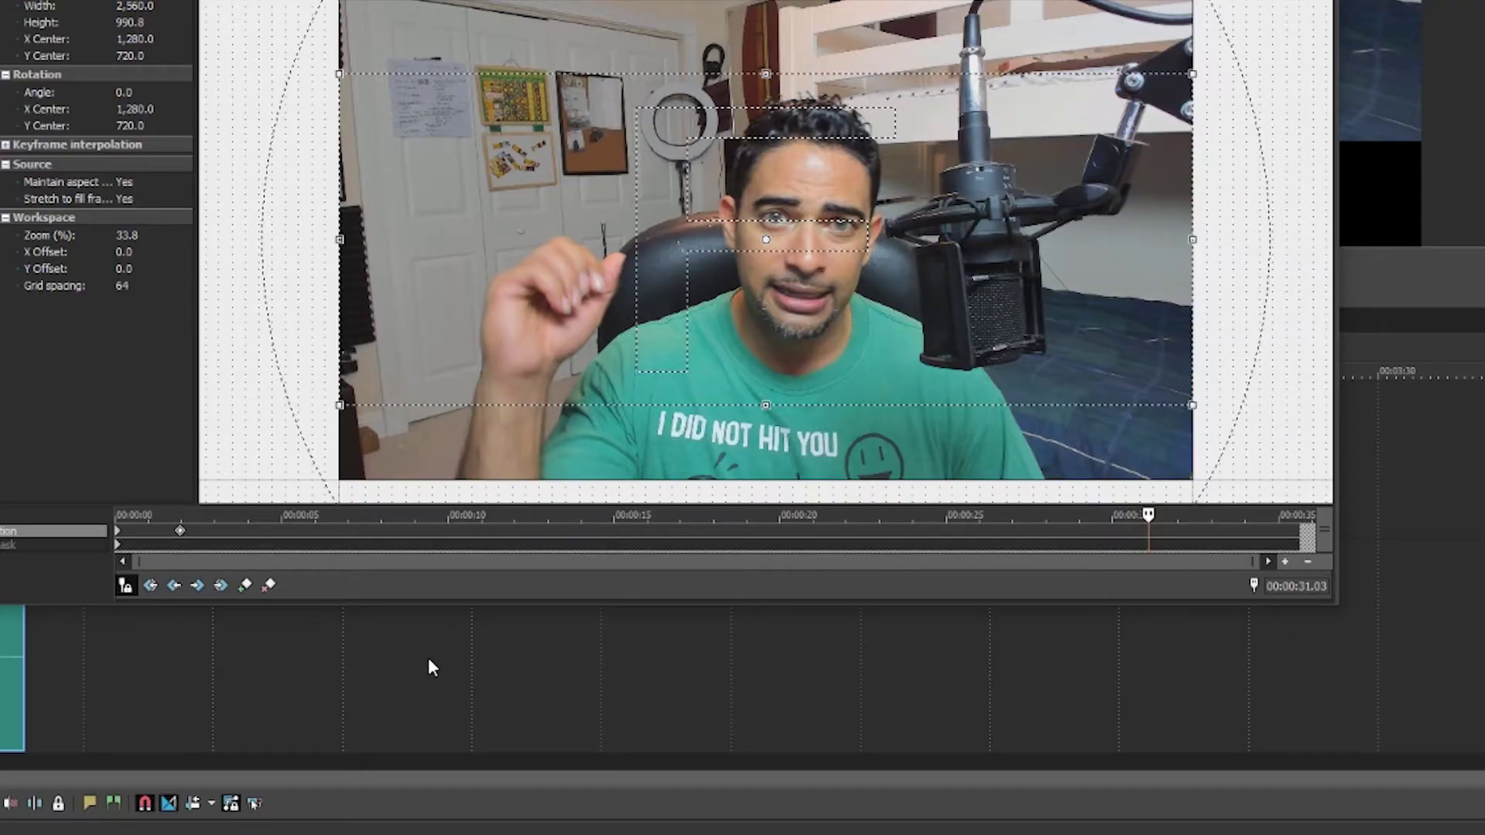
pyautogui.click(246, 586)
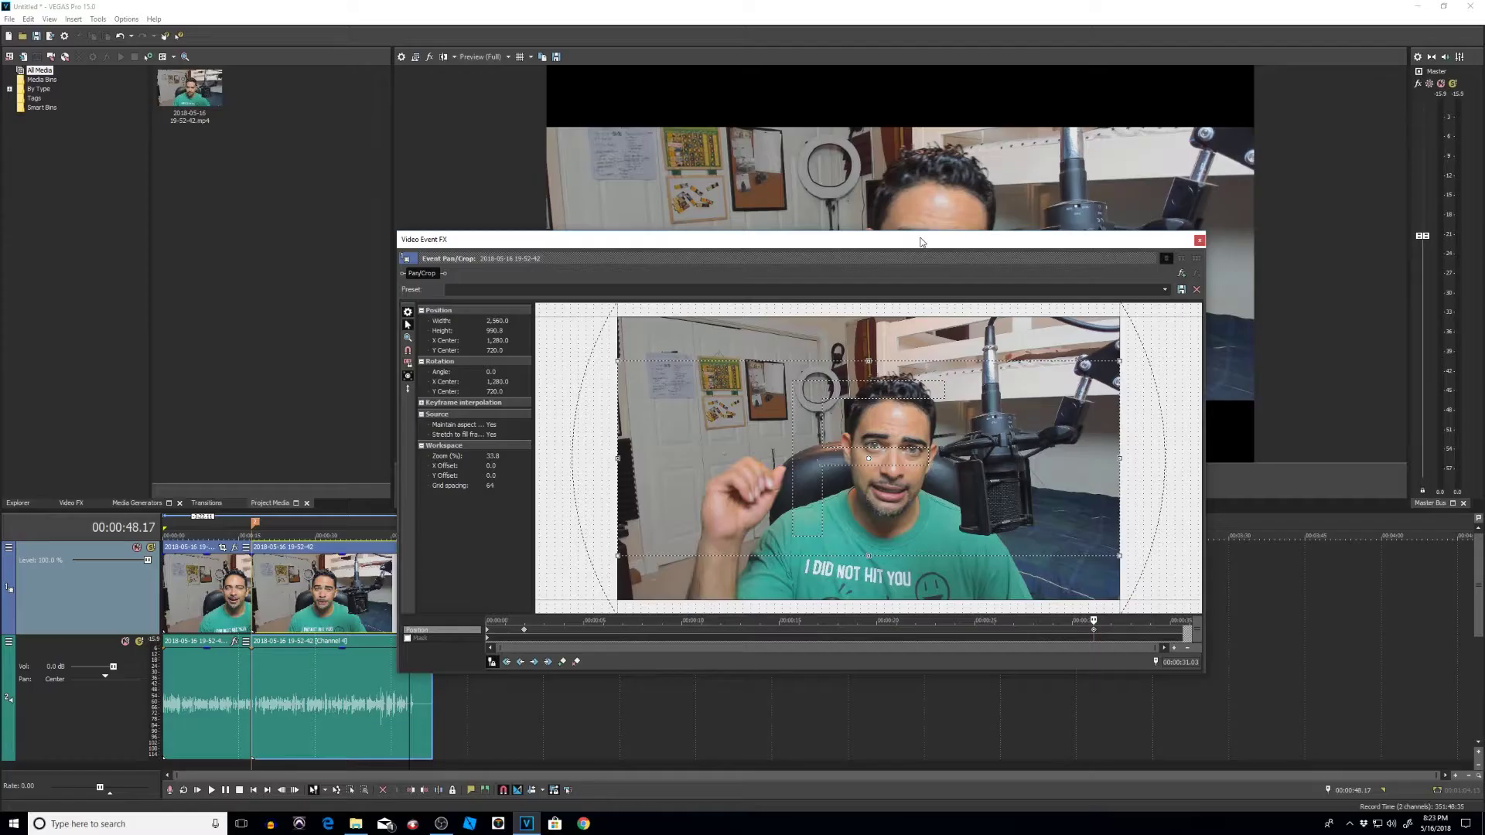
pyautogui.moveTo(543, 239); pyautogui.dragTo(543, 206)
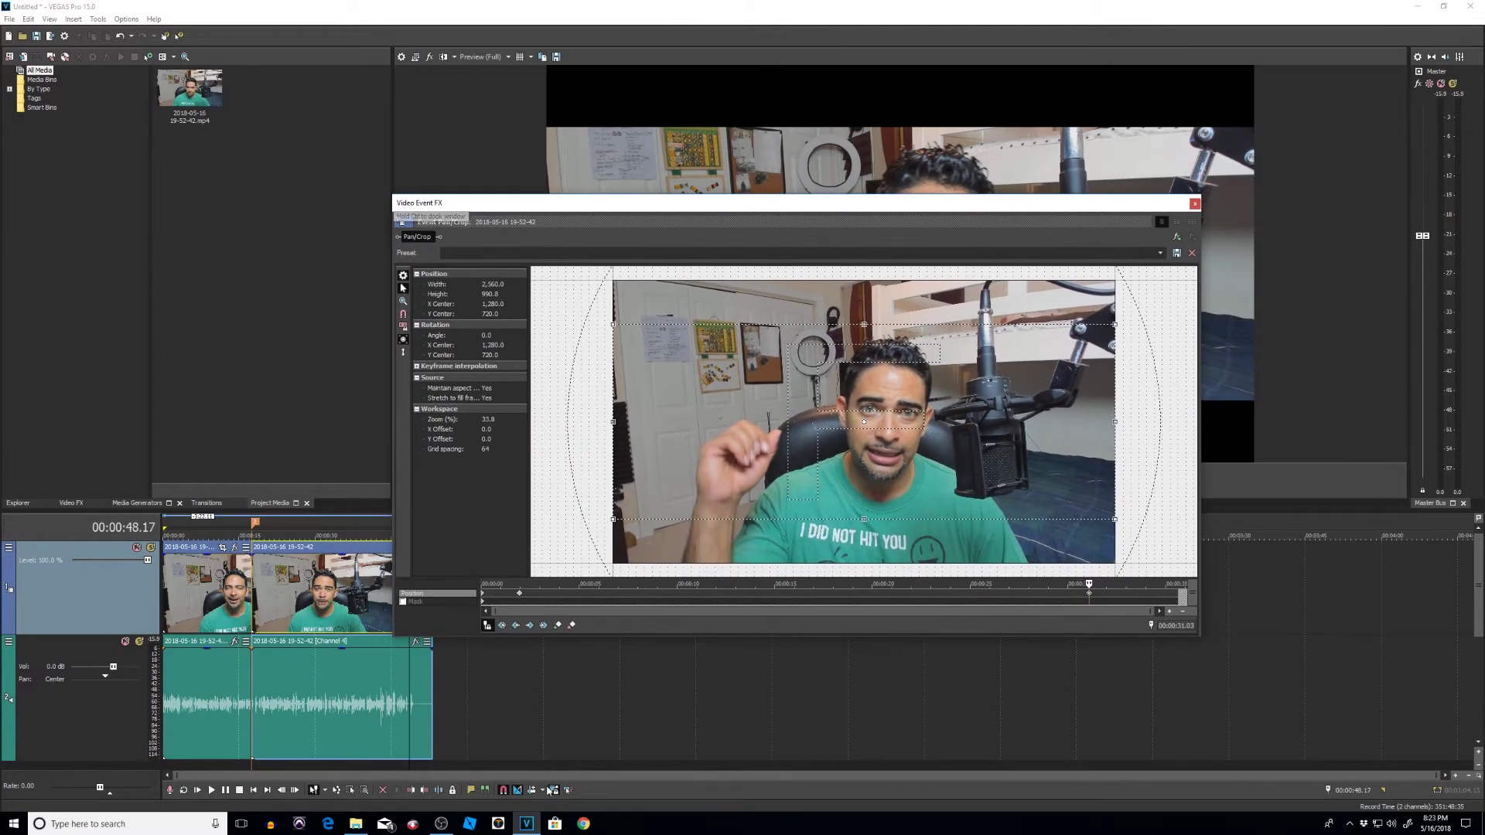
pyautogui.click(482, 595)
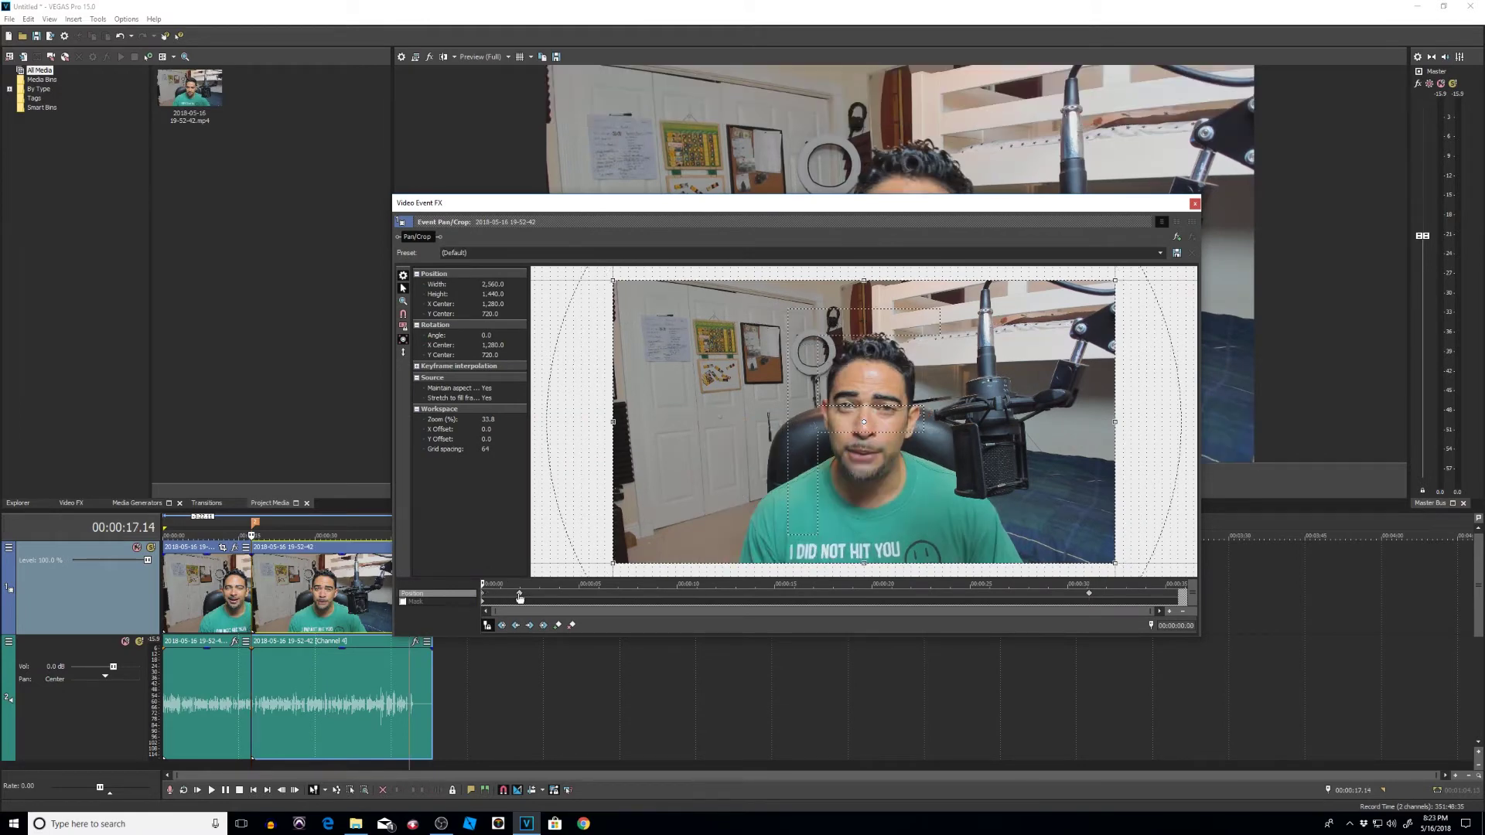
pyautogui.click(519, 594)
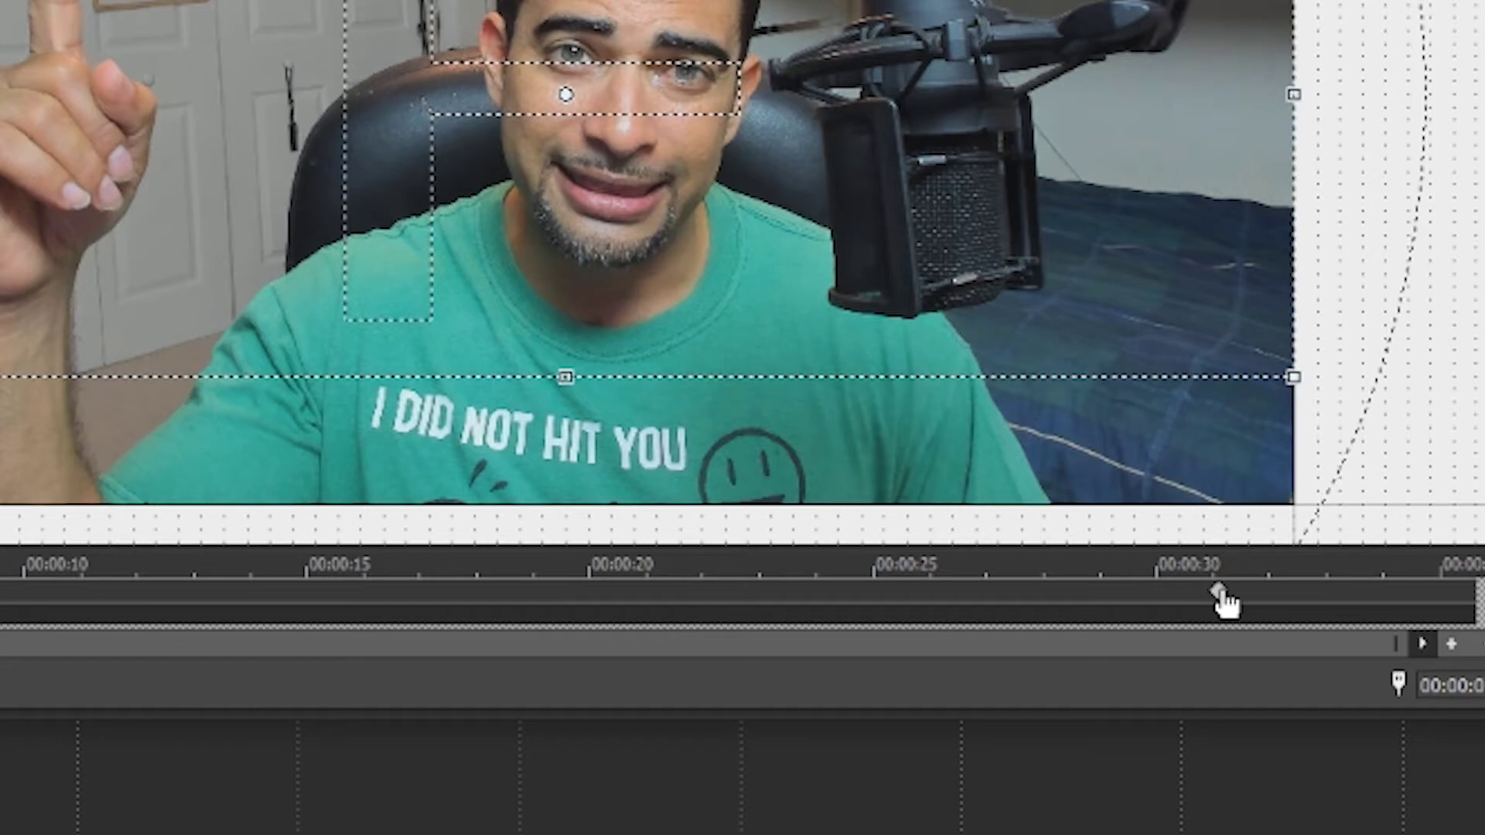
# Restore the full uncropped frame at the clip's end so the bars slide out.
pyautogui.click(1333, 581)
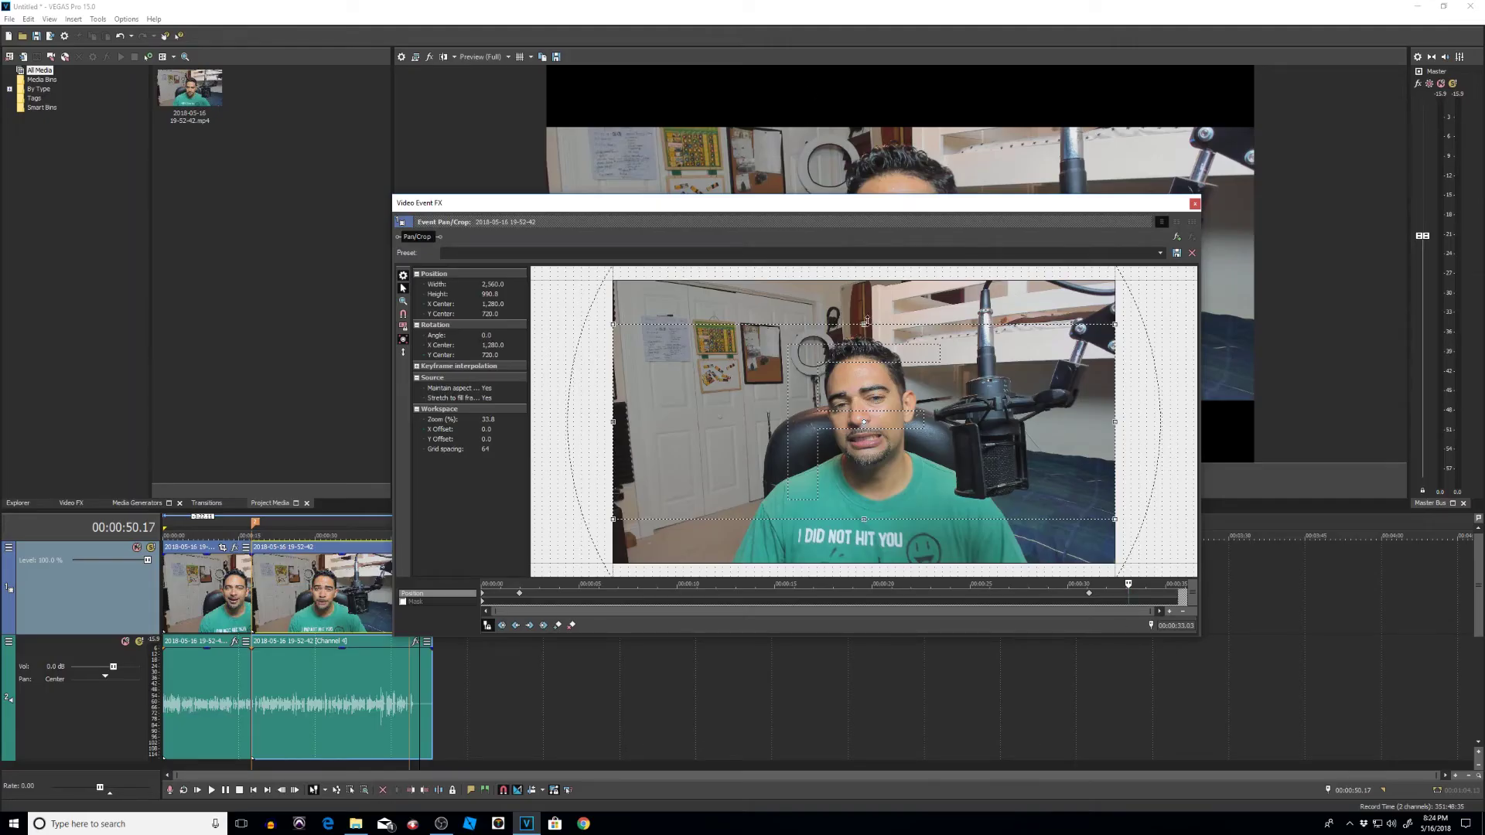
pyautogui.rightClick(902, 375)
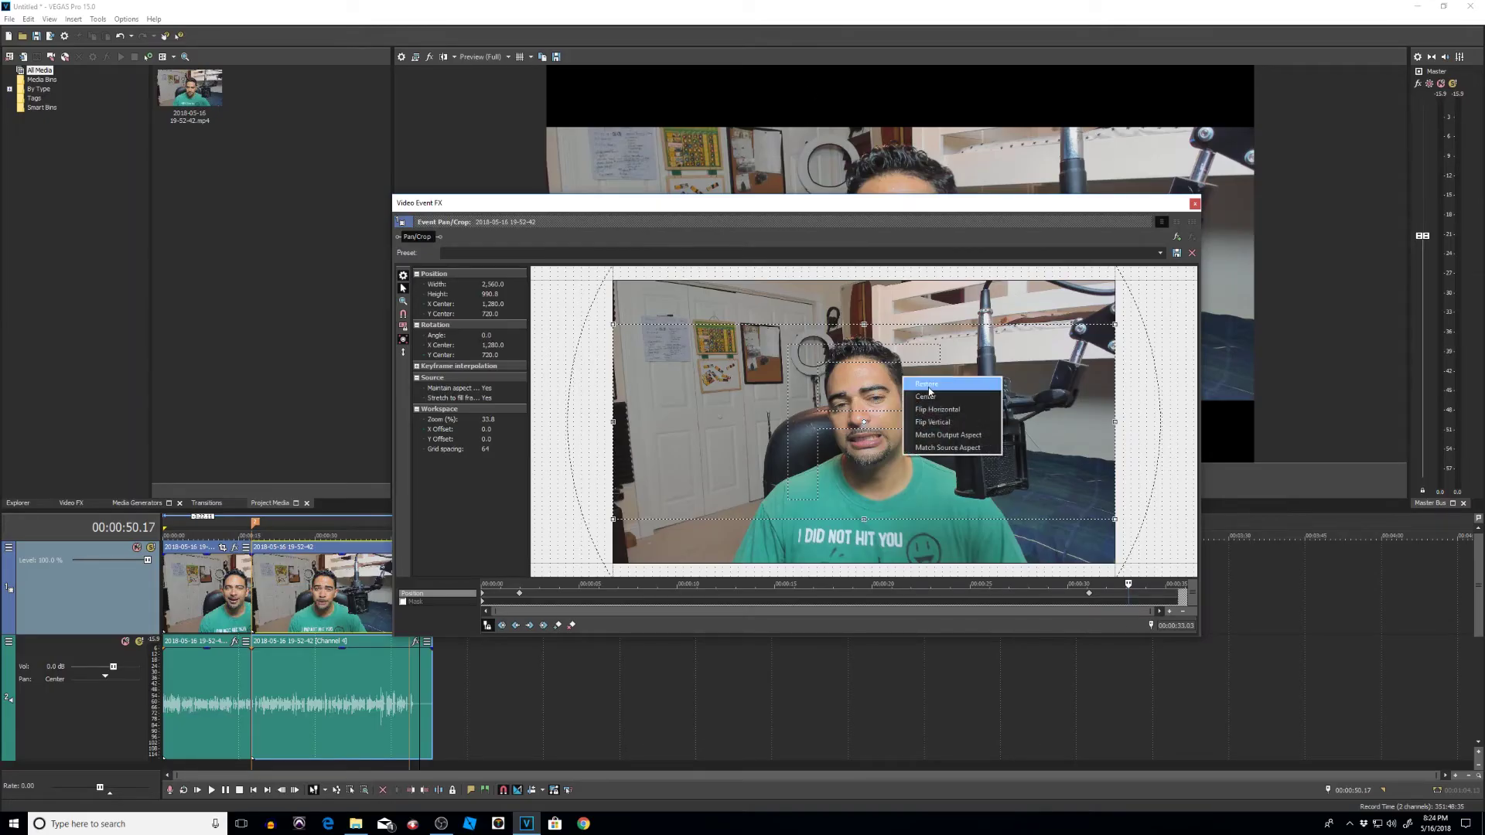
pyautogui.click(929, 385)
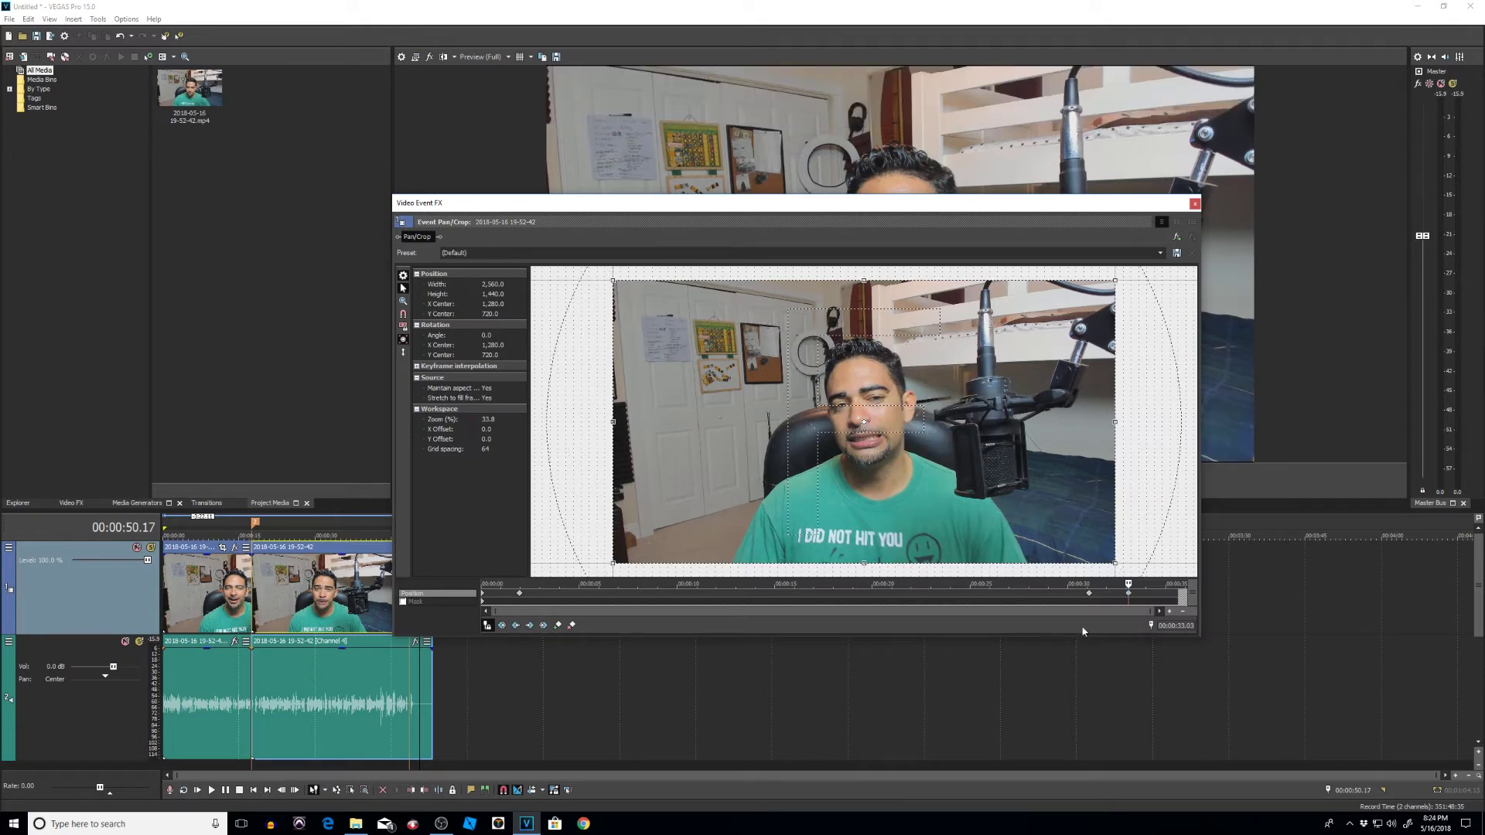
pyautogui.click(1090, 594)
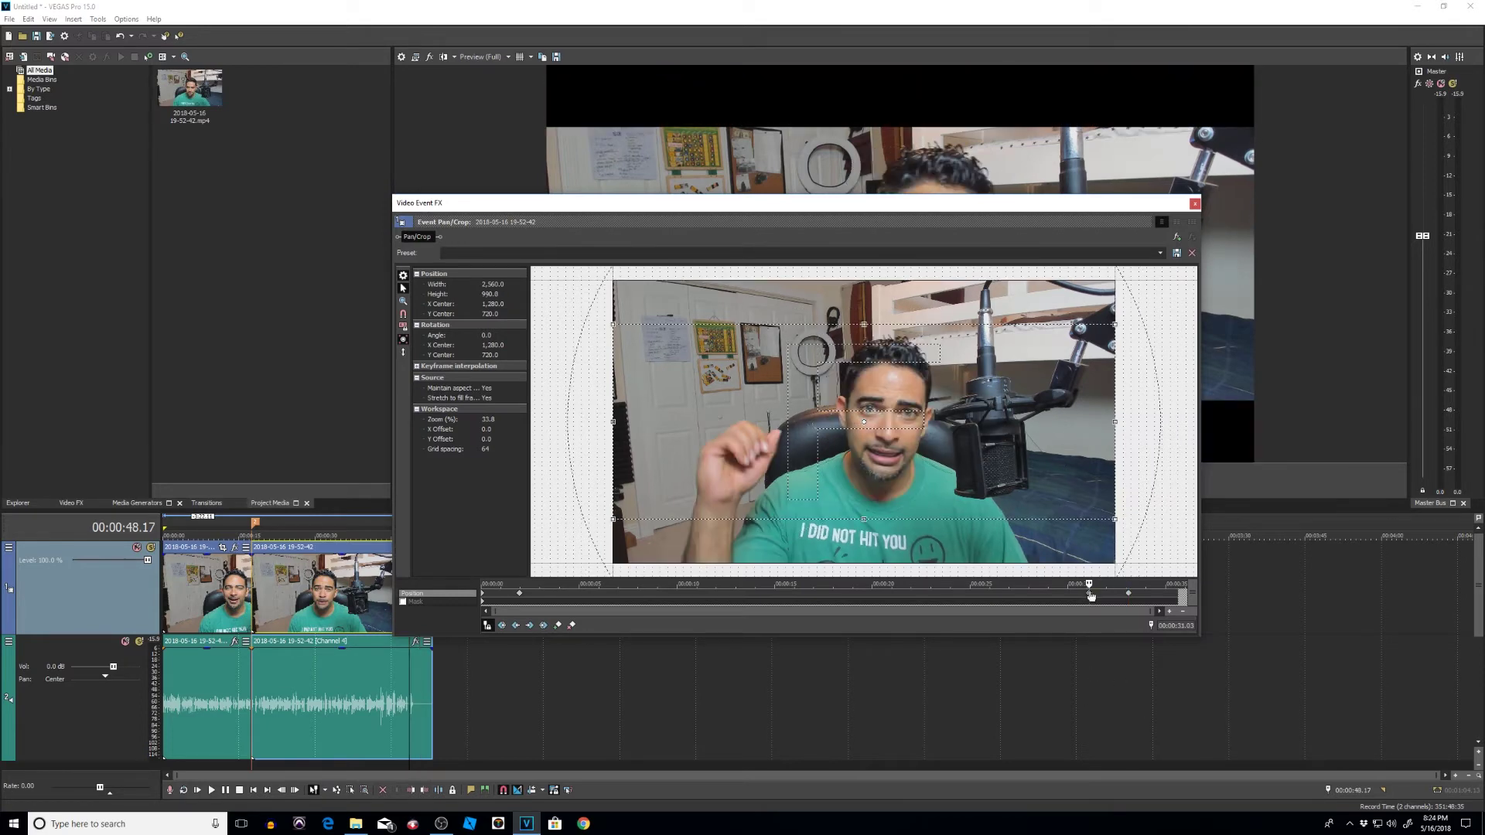
pyautogui.click(1130, 594)
# Play back from just before the bars leave to check the animation.
pyautogui.moveTo(659, 210); pyautogui.dragTo(1087, 376)
pyautogui.click(411, 573)
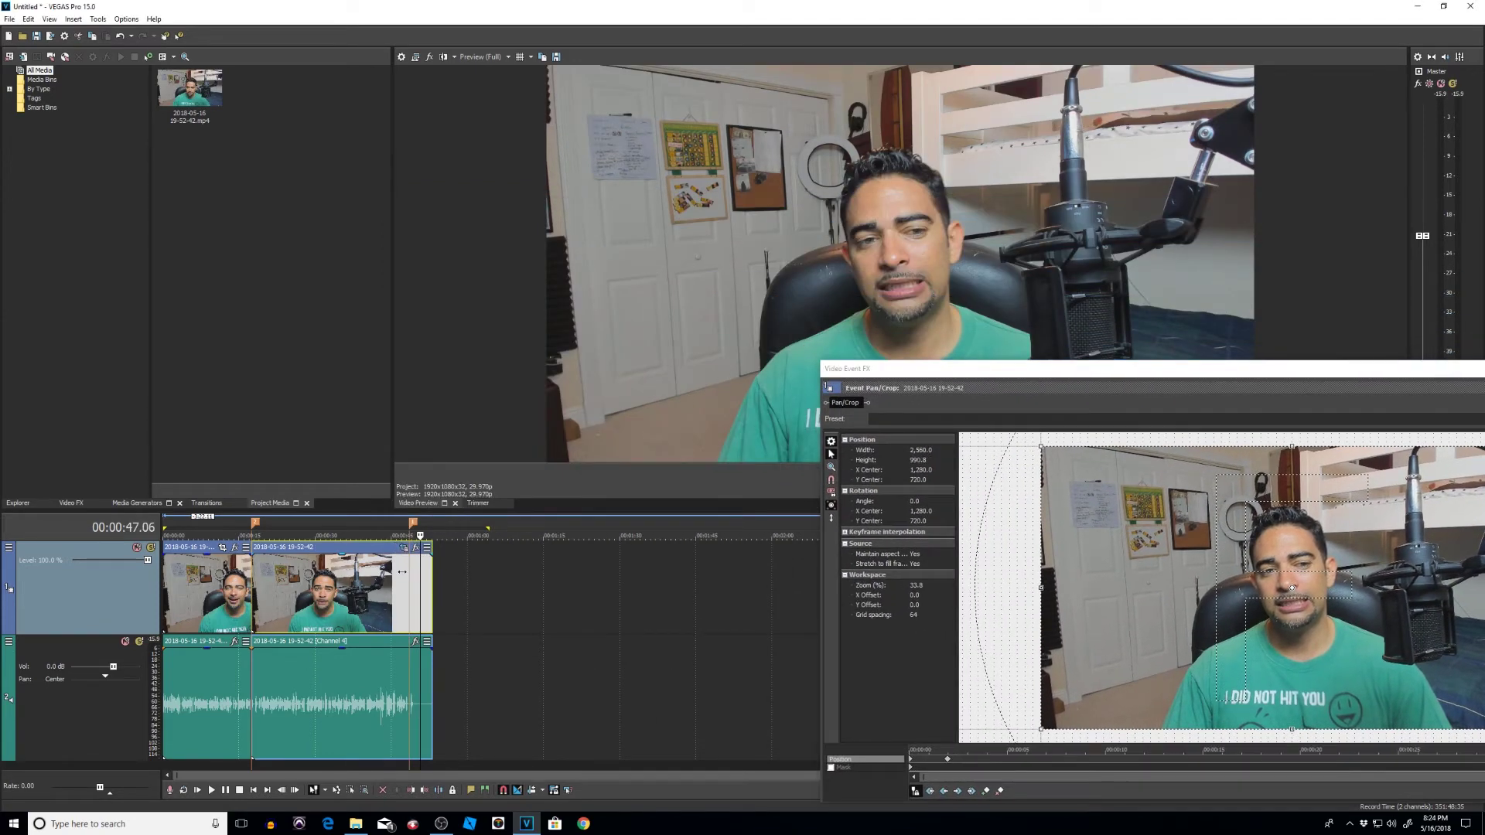
pyautogui.press('space')
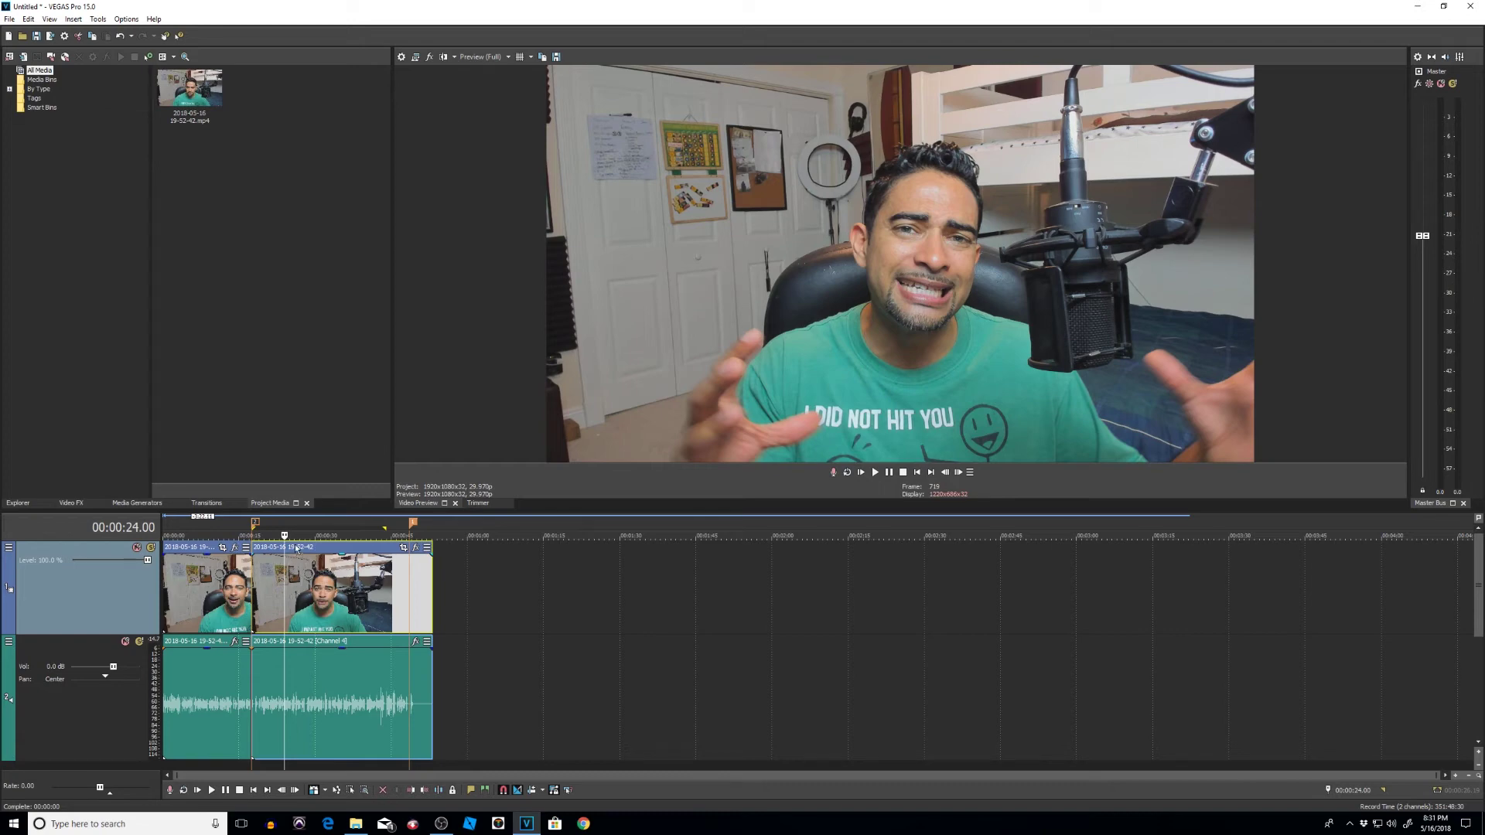
# Split the clip at four nearby points and select 00:00:17.14 to 00:00:45.11 on the ruler.
pyautogui.click(283, 572)
pyautogui.press('s')
pyautogui.click(317, 592)
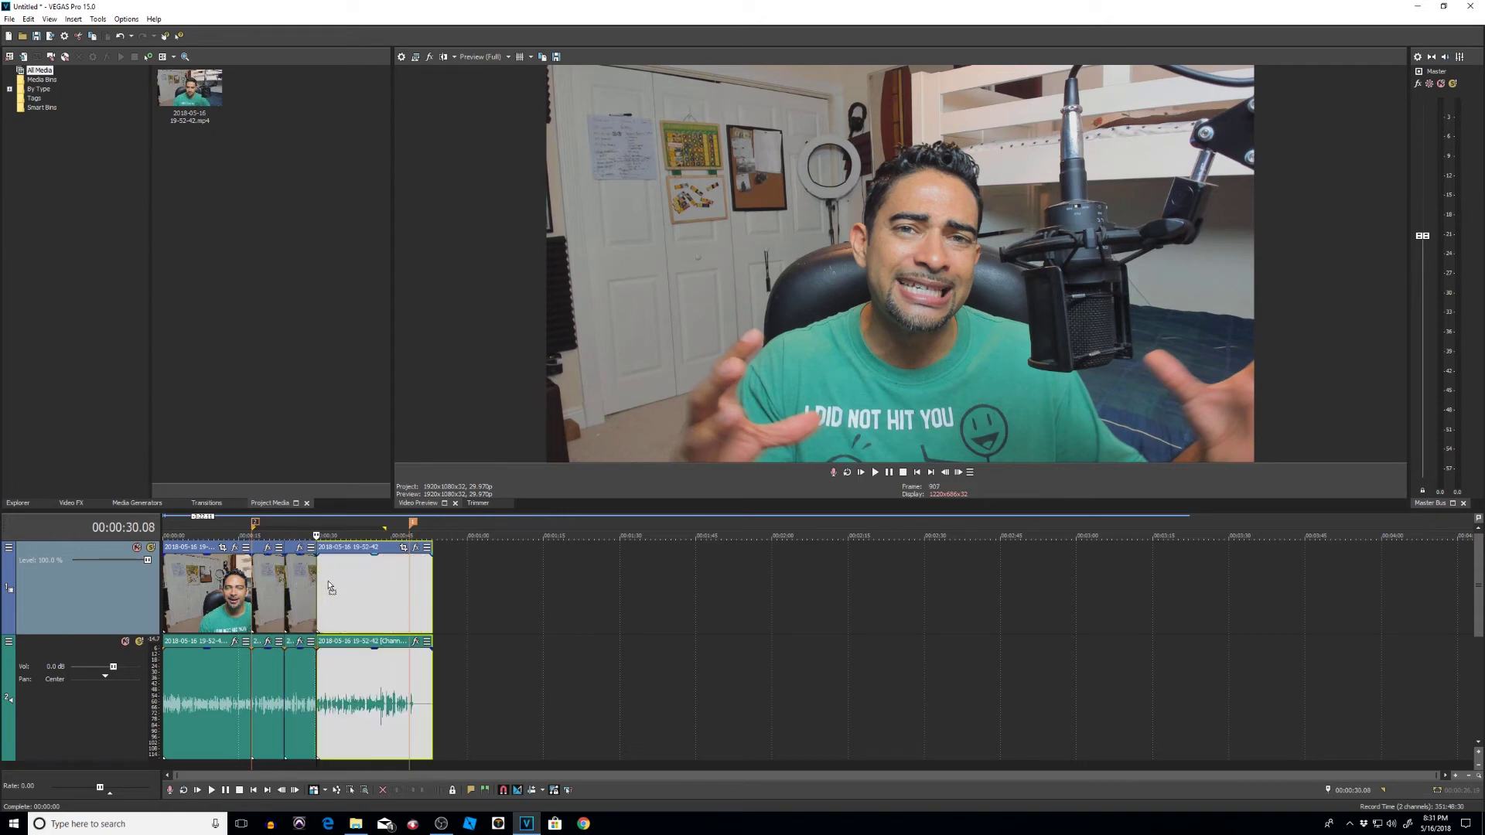
pyautogui.press('s')
pyautogui.click(355, 588)
pyautogui.press('s')
pyautogui.click(378, 588)
pyautogui.press('s')
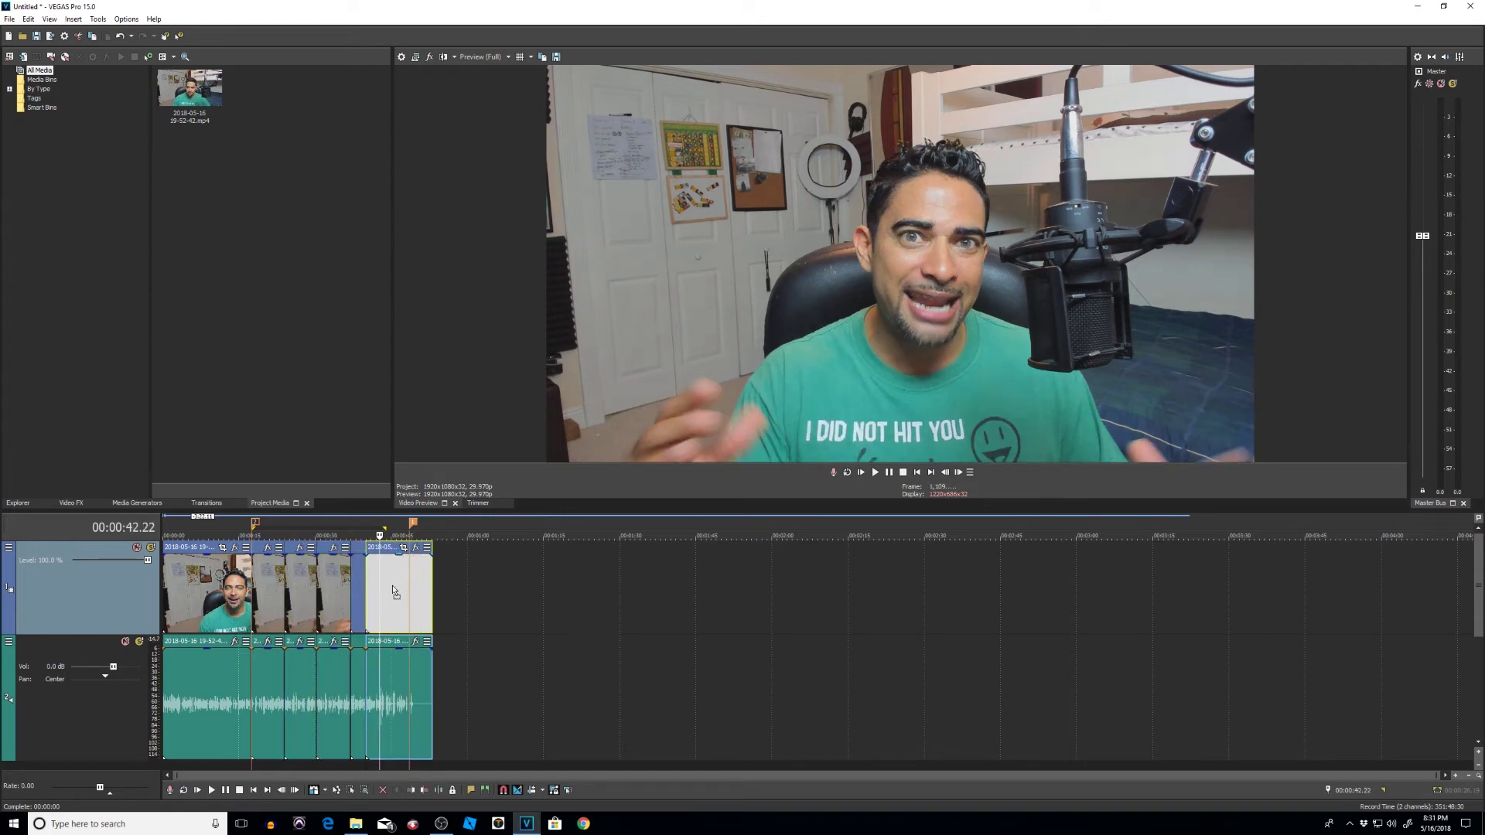
pyautogui.click(392, 589)
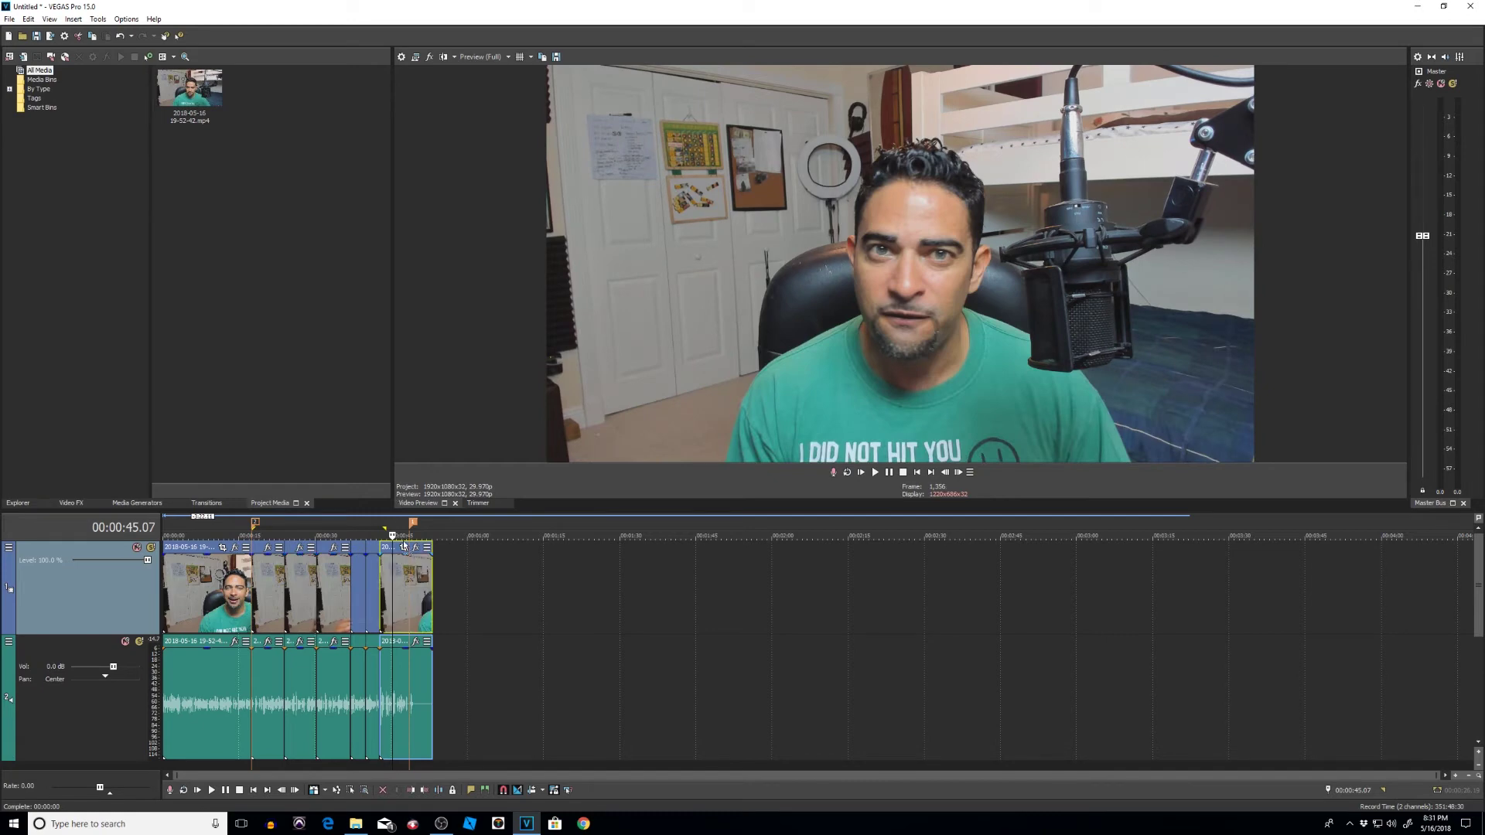
pyautogui.moveTo(393, 524); pyautogui.dragTo(250, 535)
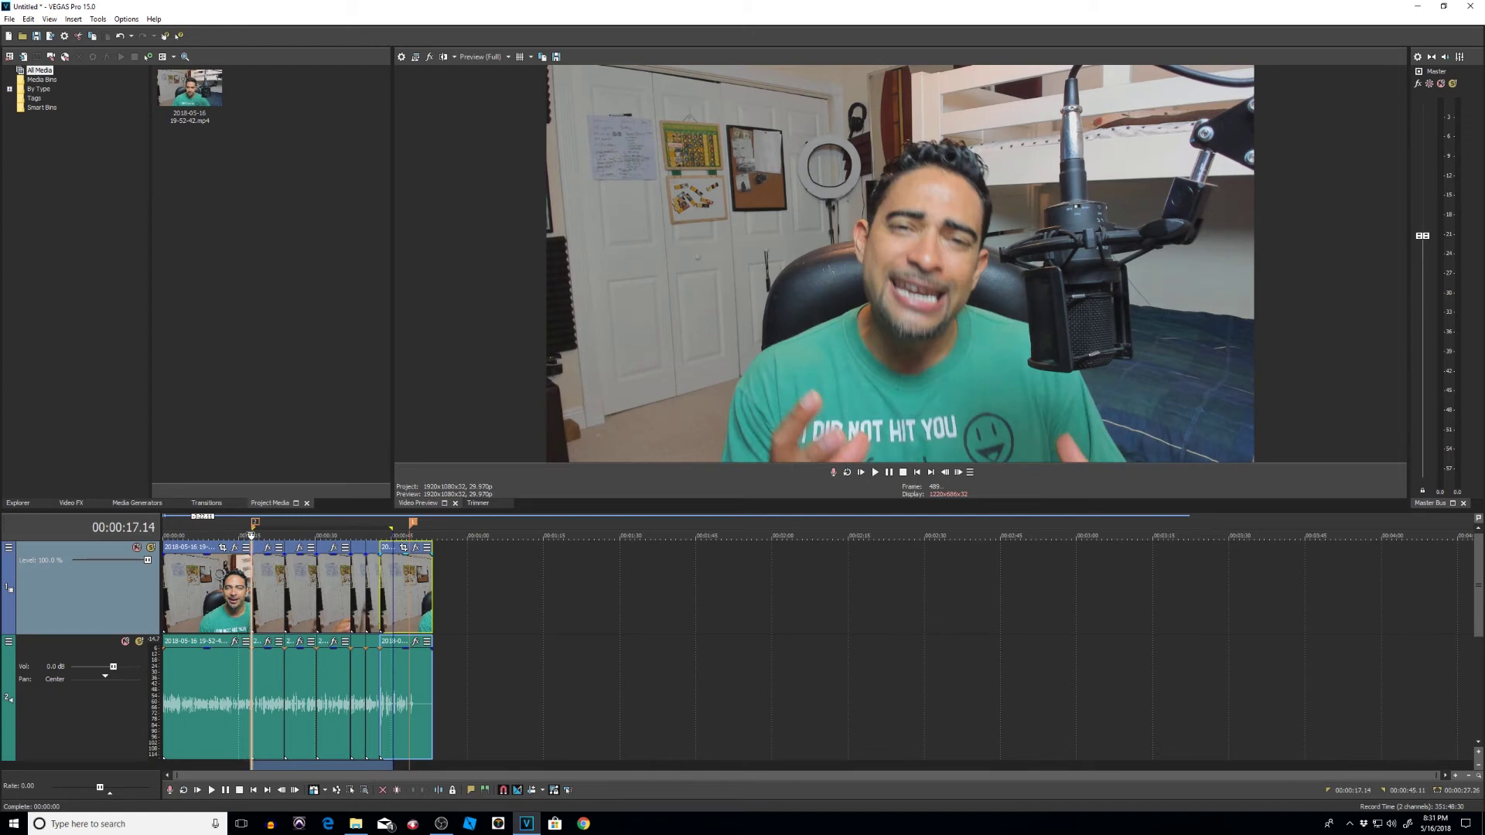
# Render the selected span with Render to New Track (Ctrl+M) as Clip.mp4.
pyautogui.hotkey('ctrl', 'm')
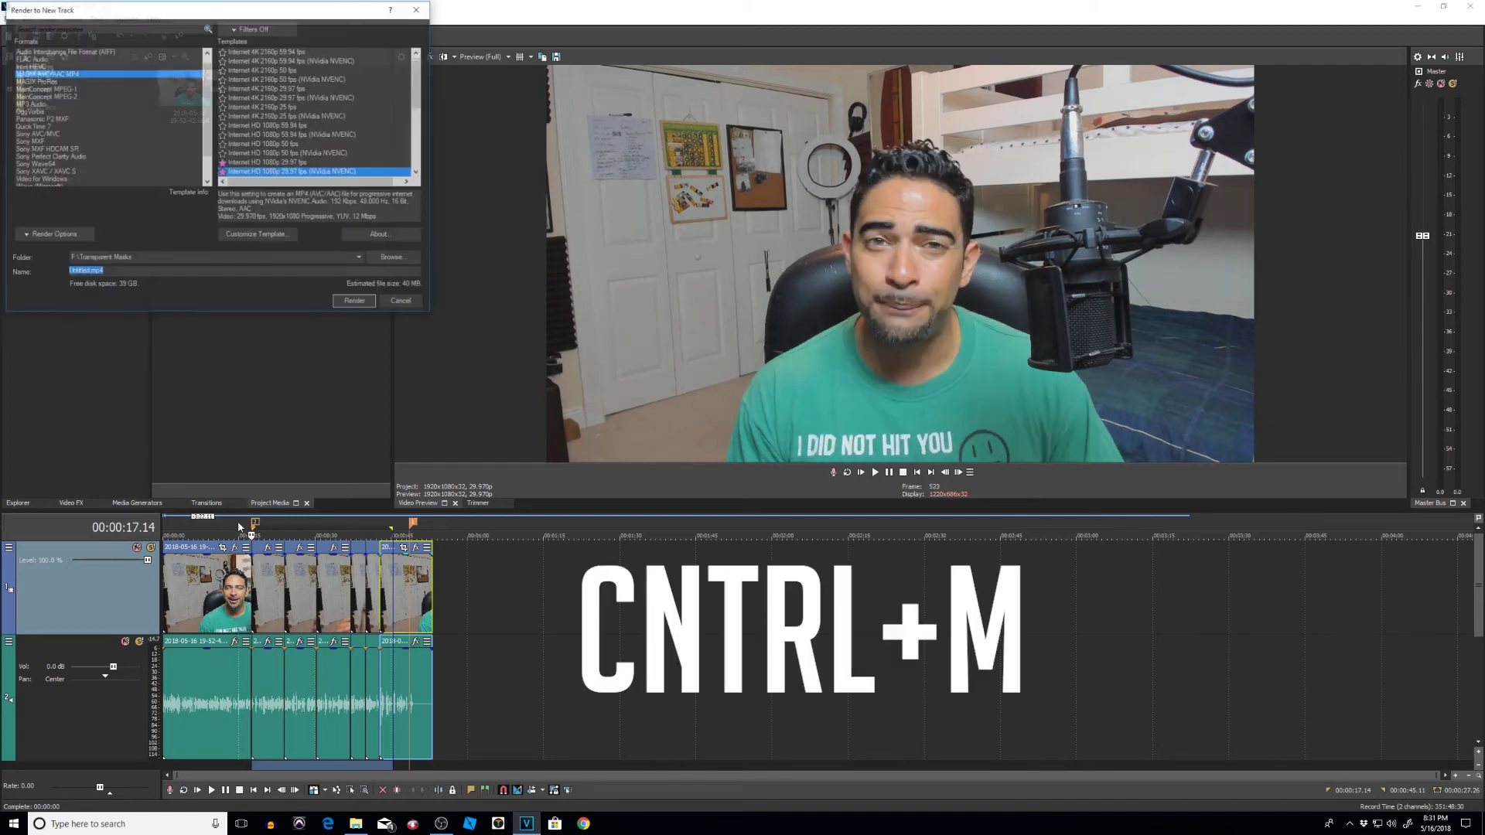
pyautogui.write('Clip')
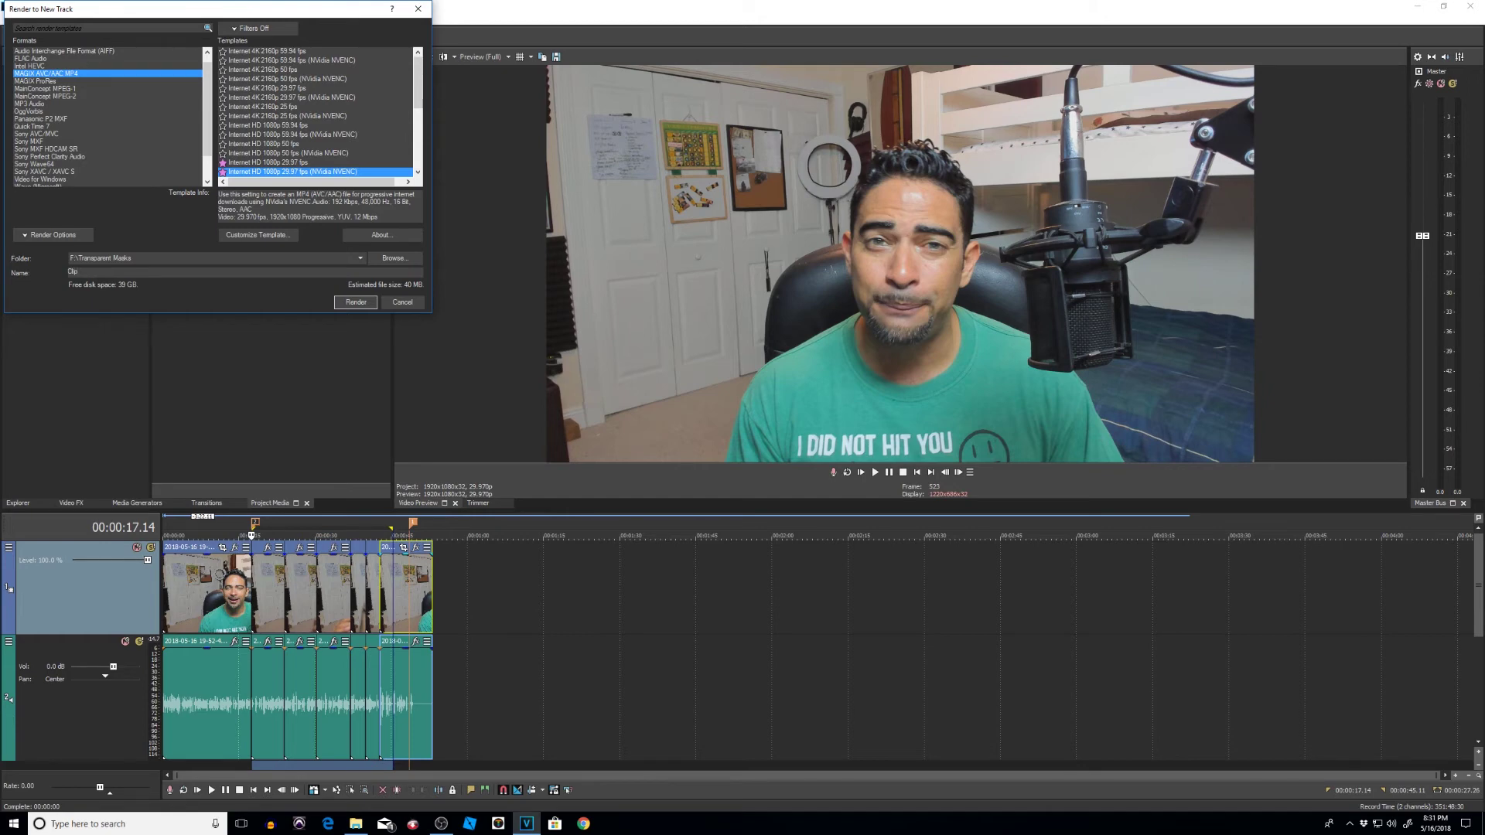
pyautogui.click(354, 302)
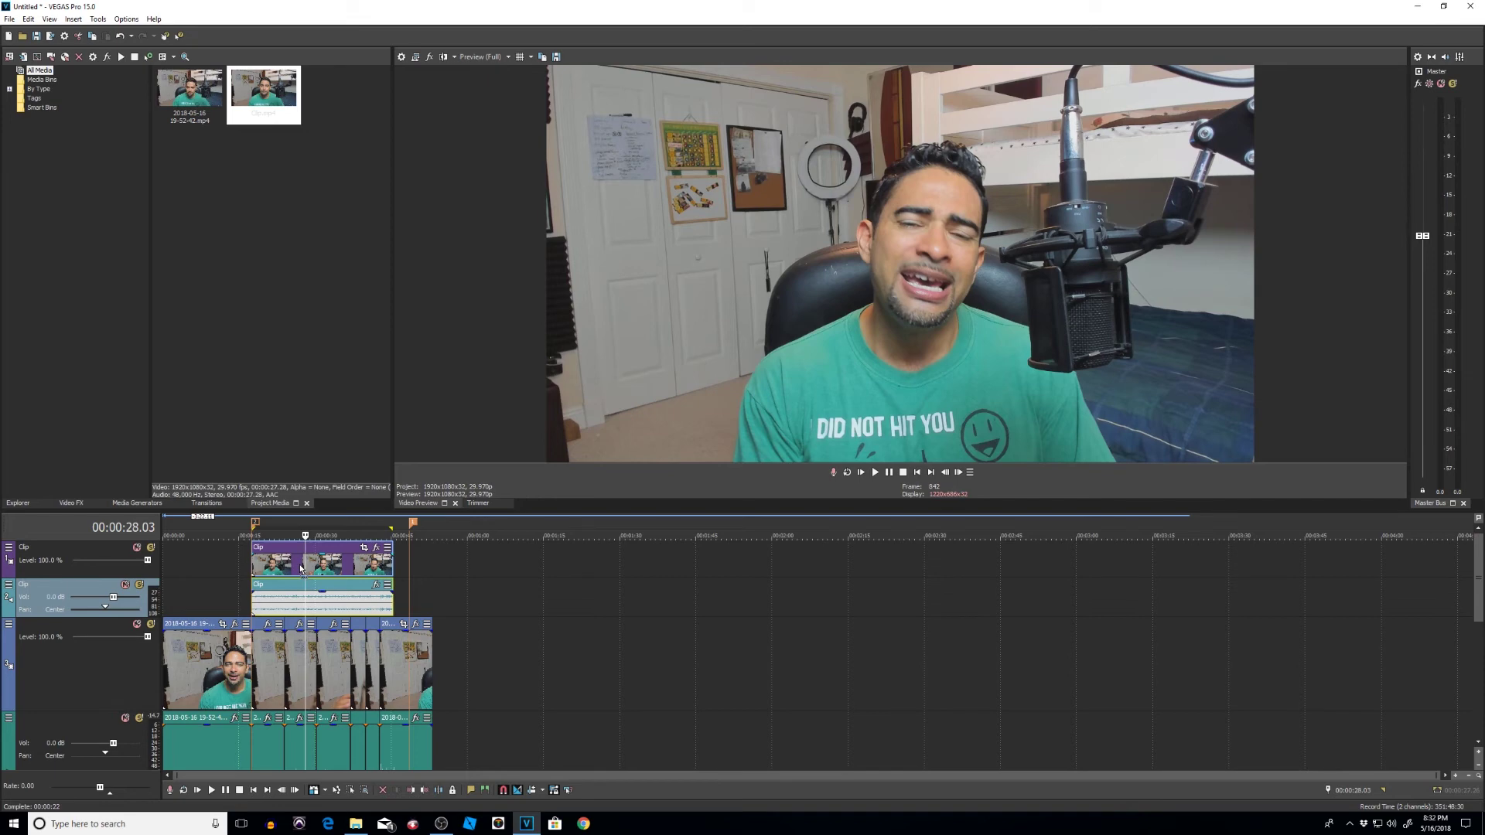
# Delete the original cut pieces under the rendered Clip and trim the following piece's left edge.
pyautogui.rightClick(340, 570)
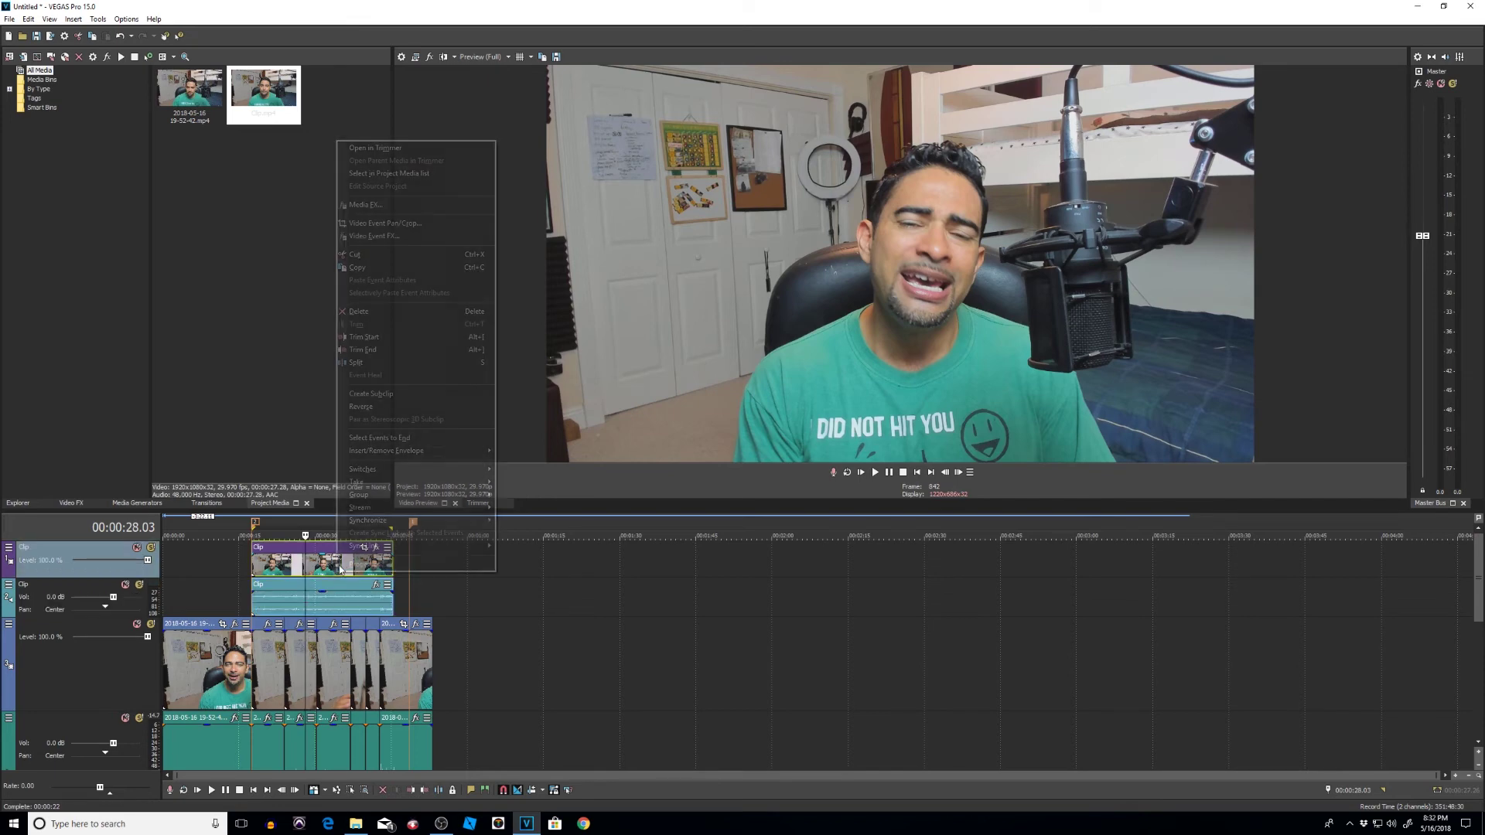
pyautogui.click(271, 565)
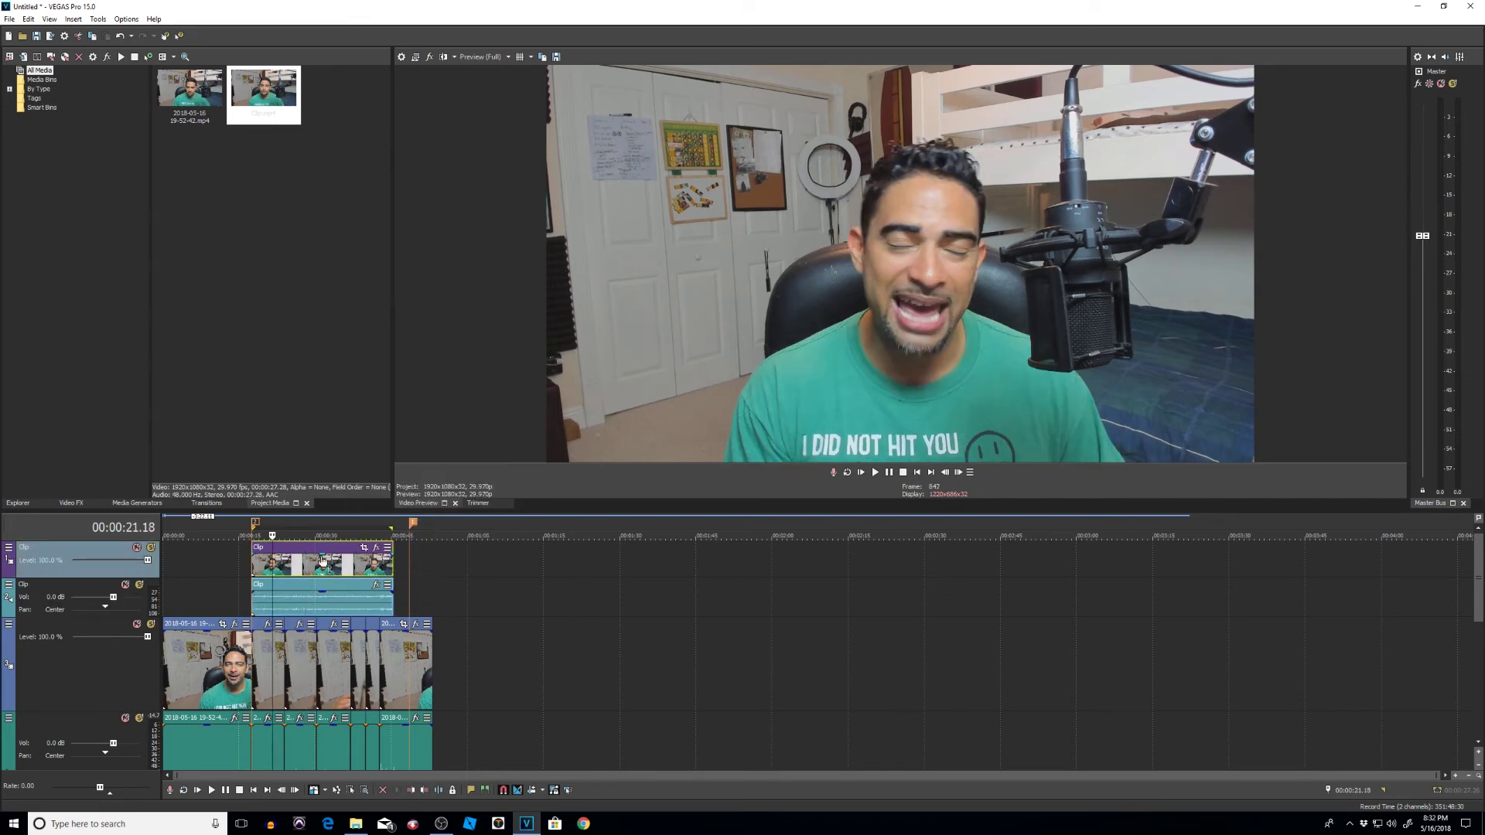
pyautogui.click(261, 681)
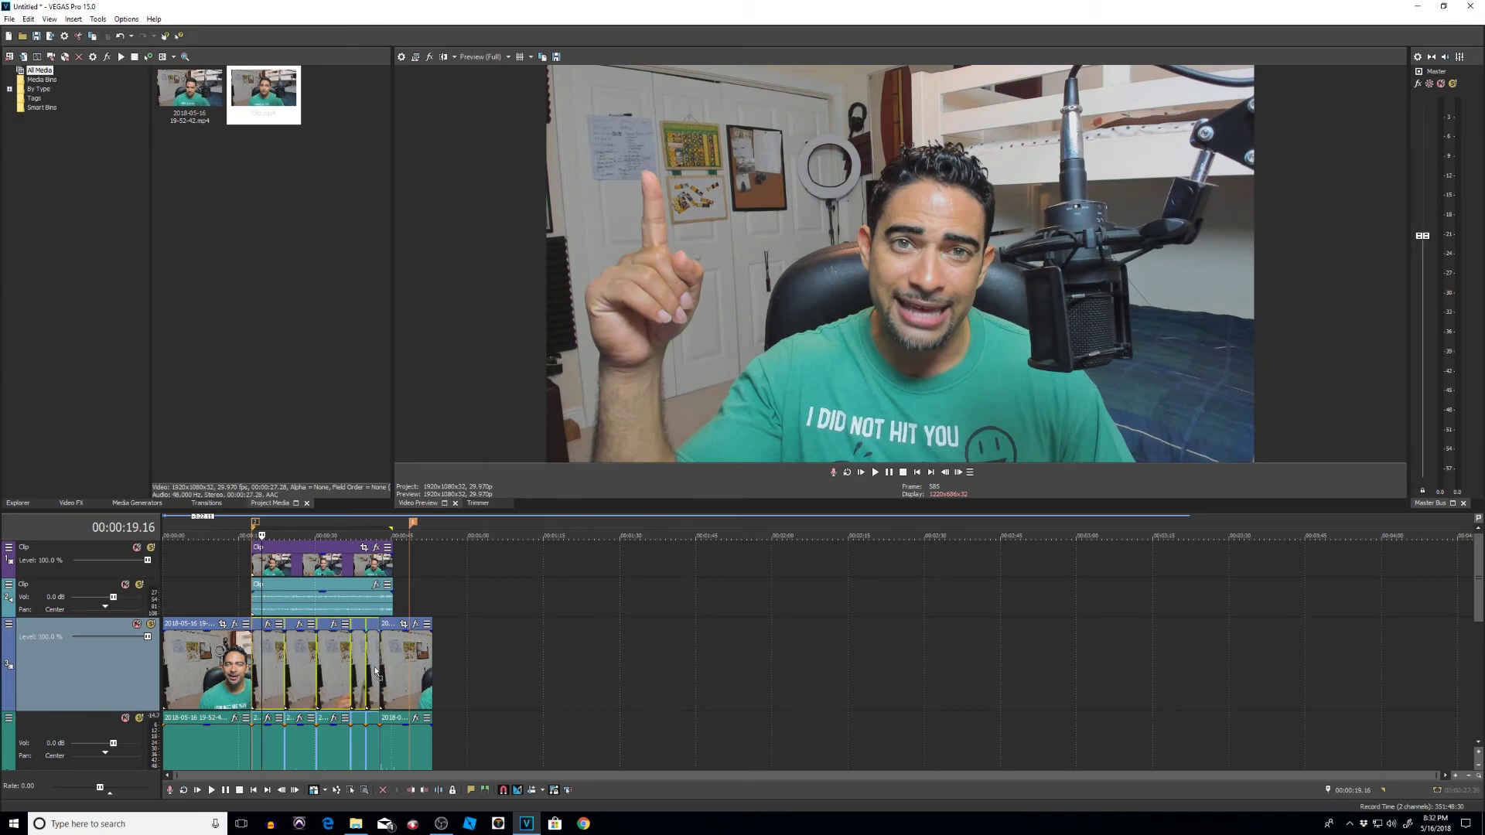
pyautogui.press('Delete')
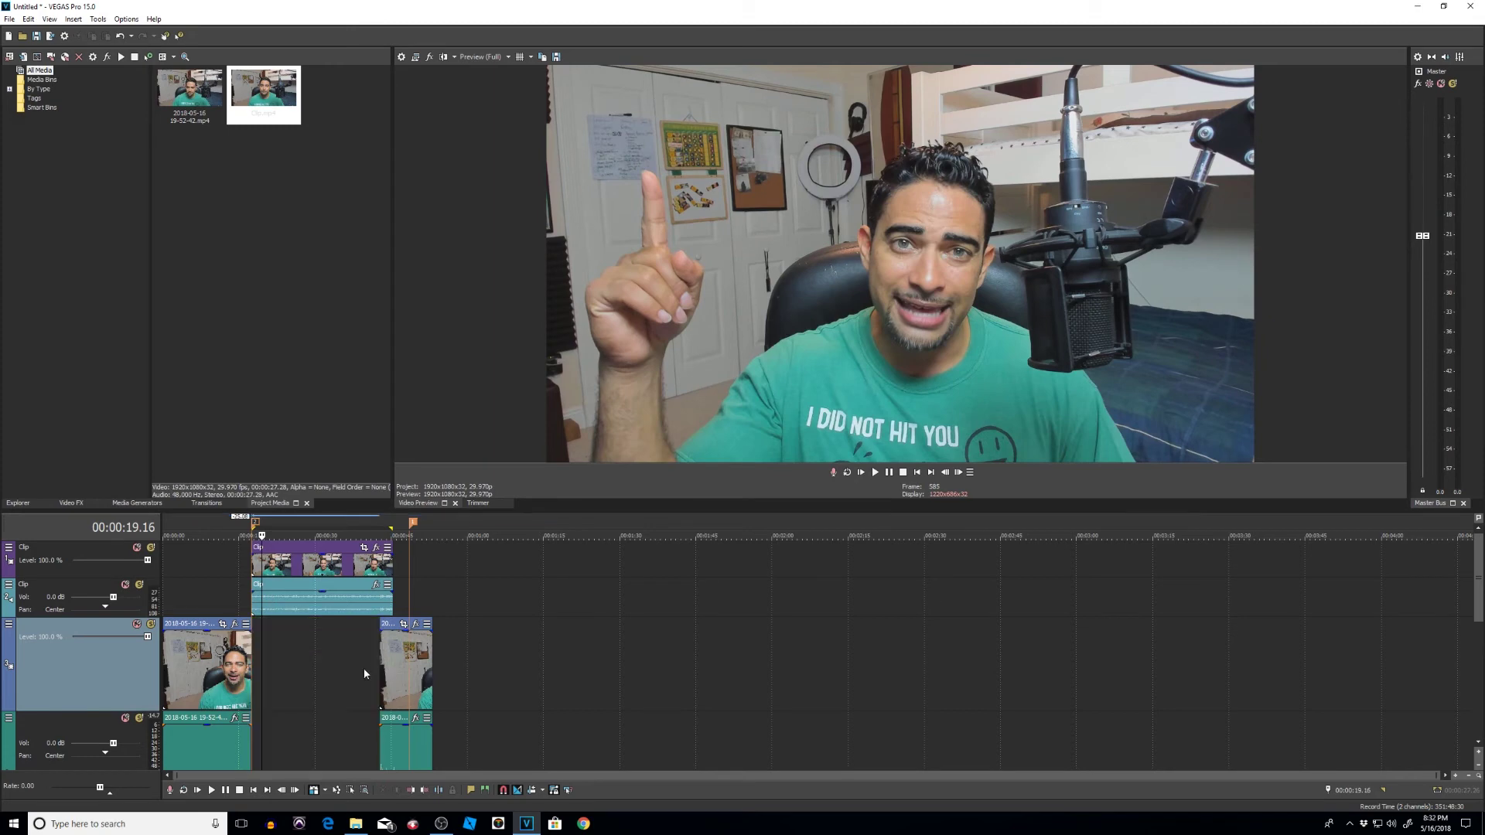
pyautogui.moveTo(381, 654); pyautogui.dragTo(391, 654)
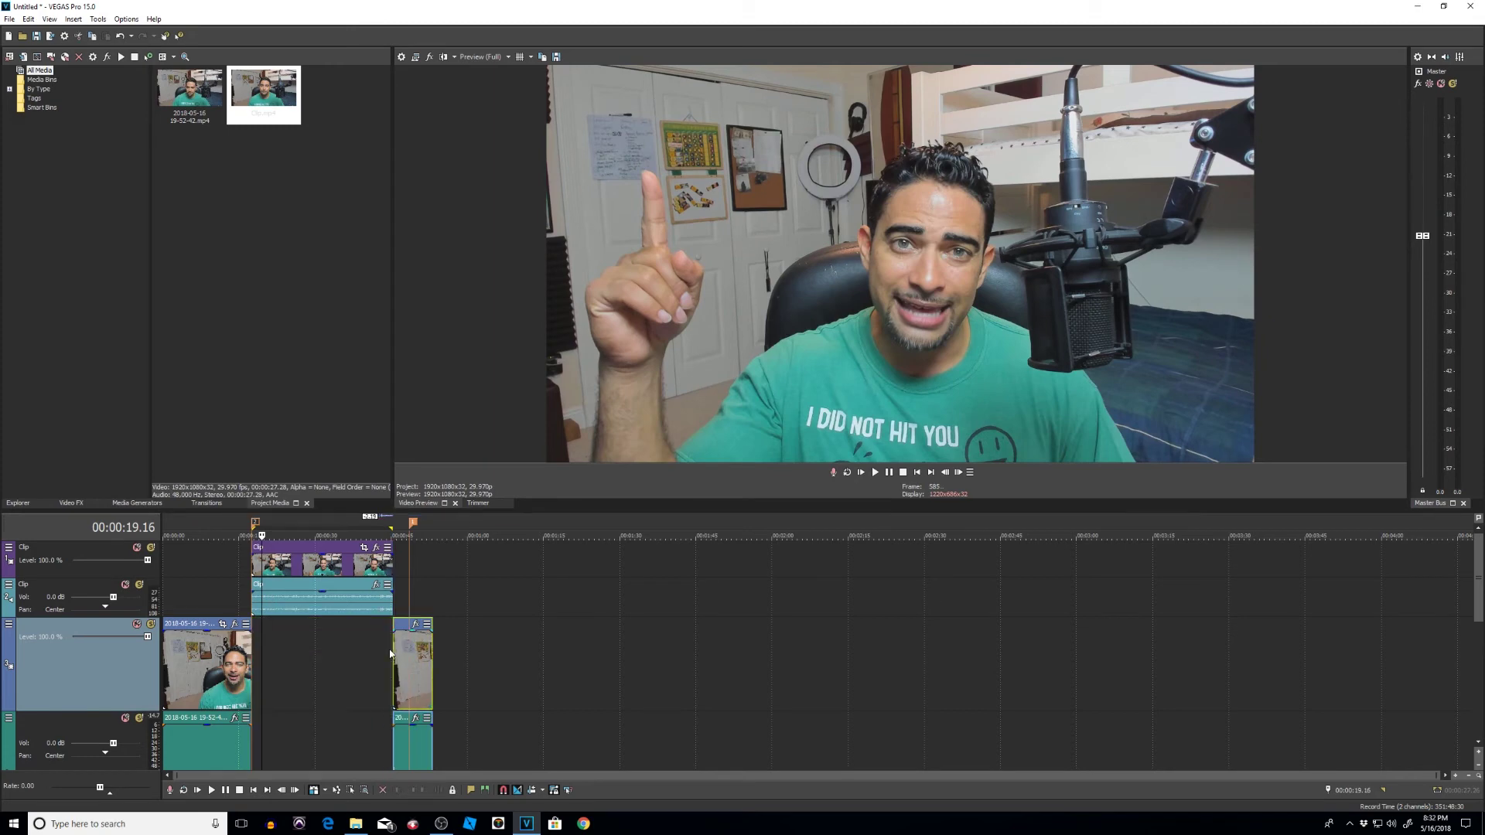
pyautogui.click(376, 548)
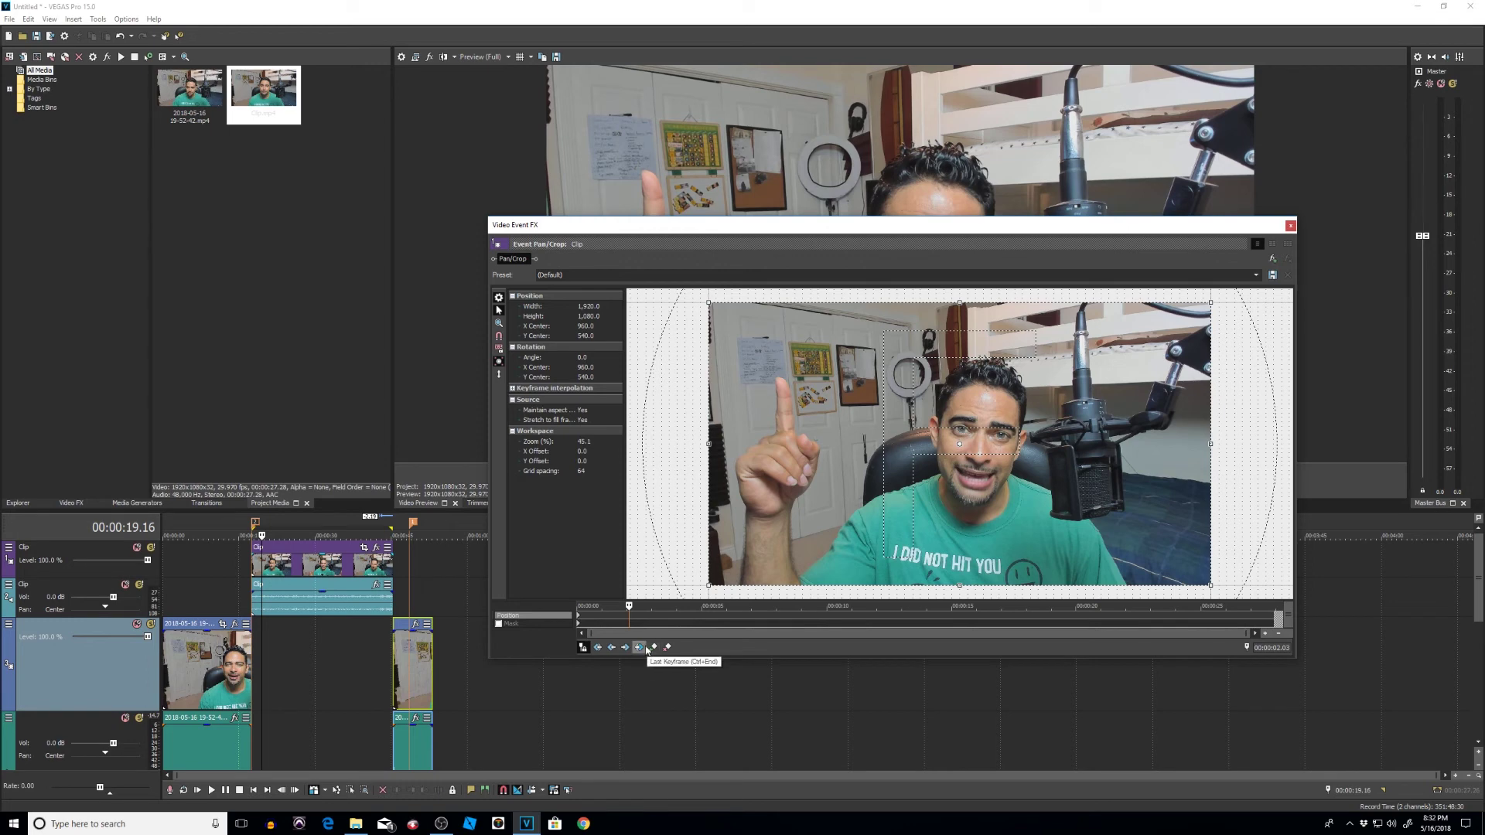
# Keyframe Clip's Pan/Crop to crop to 676 high at two seconds, restoring full frame at the end.
pyautogui.click(654, 647)
pyautogui.moveTo(958, 334); pyautogui.dragTo(957, 373)
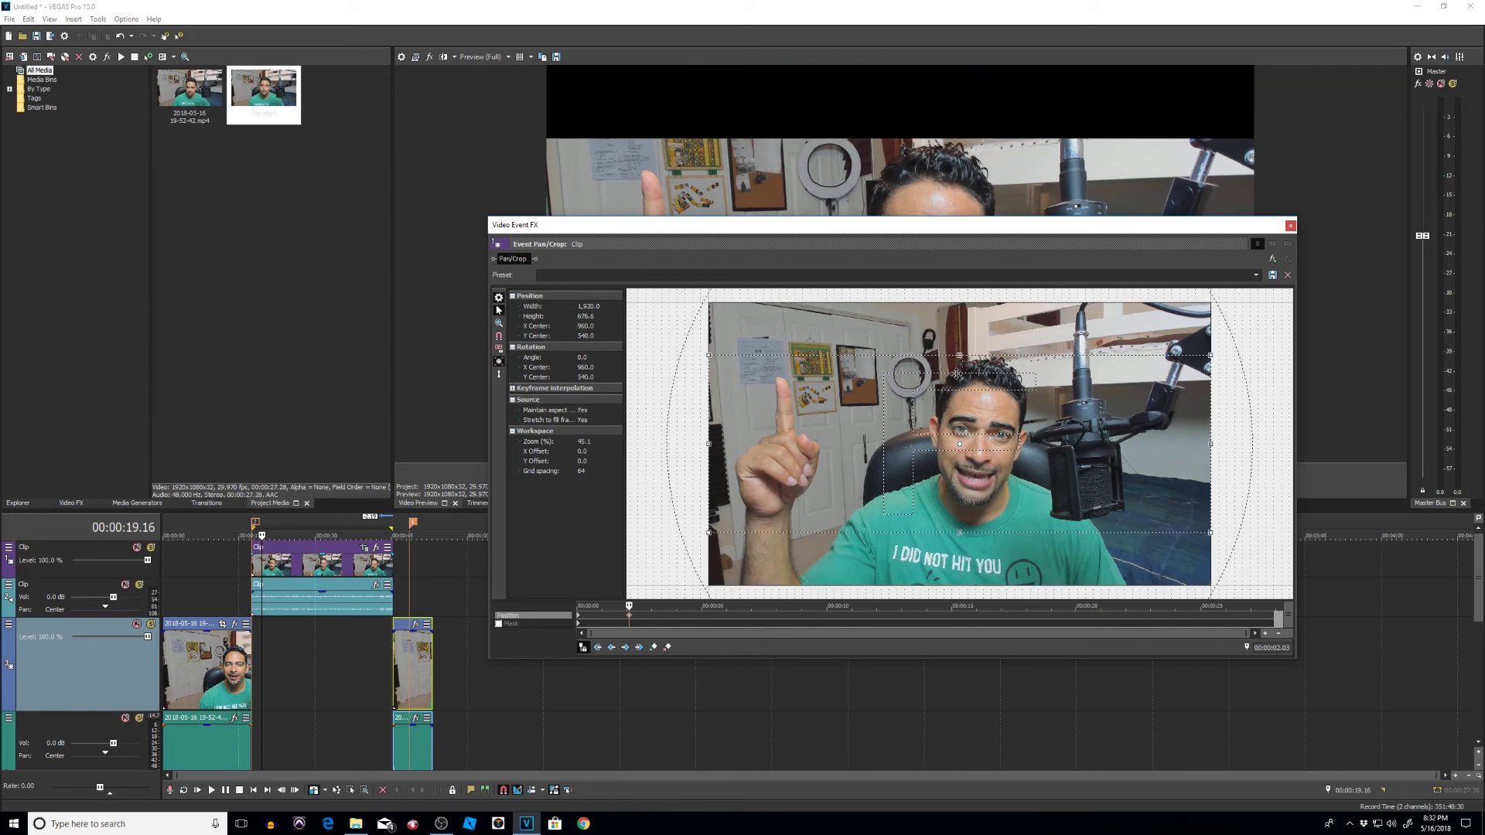
pyautogui.click(1207, 615)
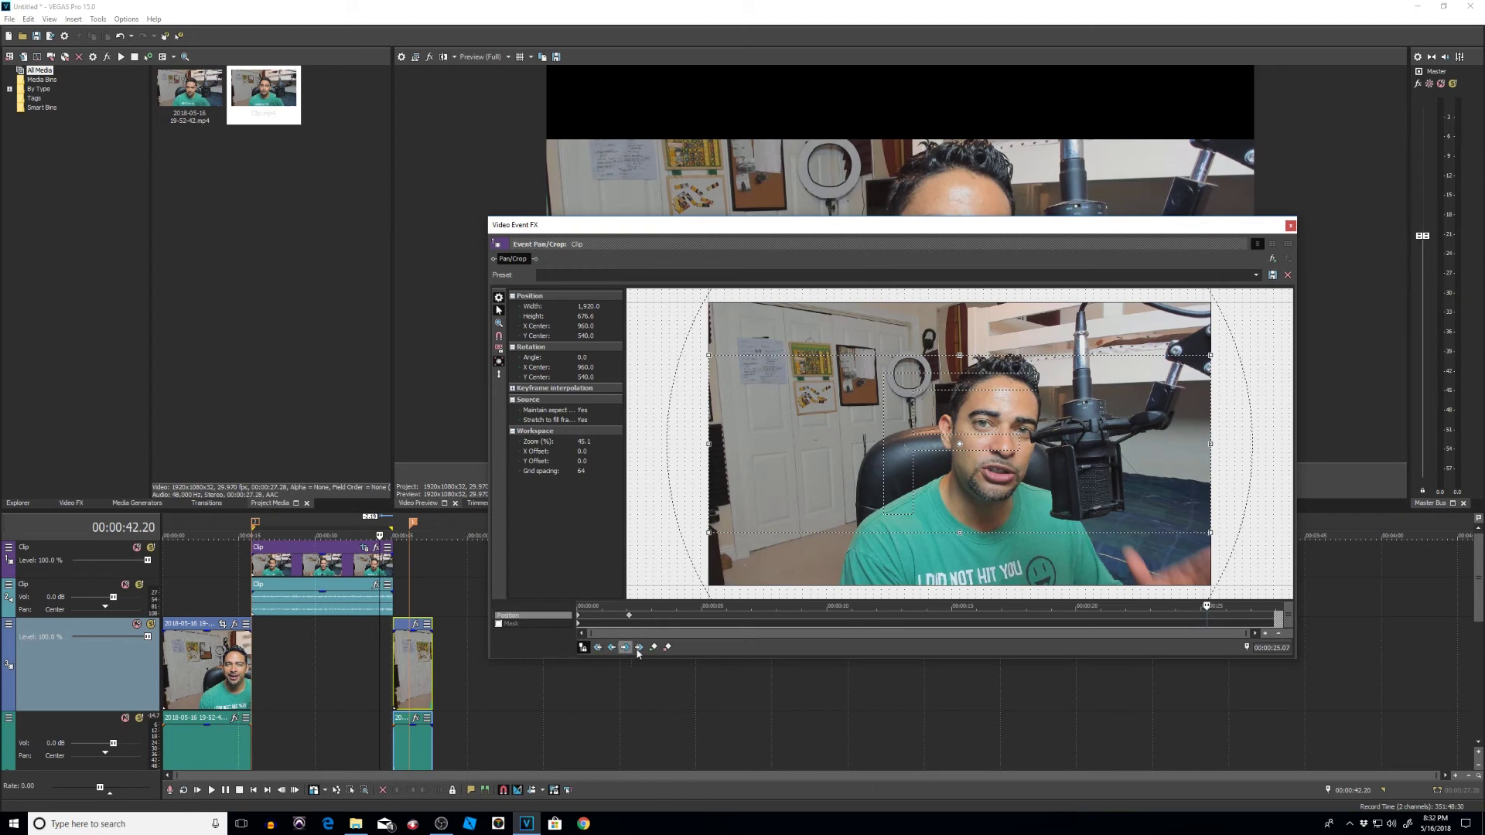
pyautogui.click(1258, 619)
pyautogui.rightClick(1059, 440)
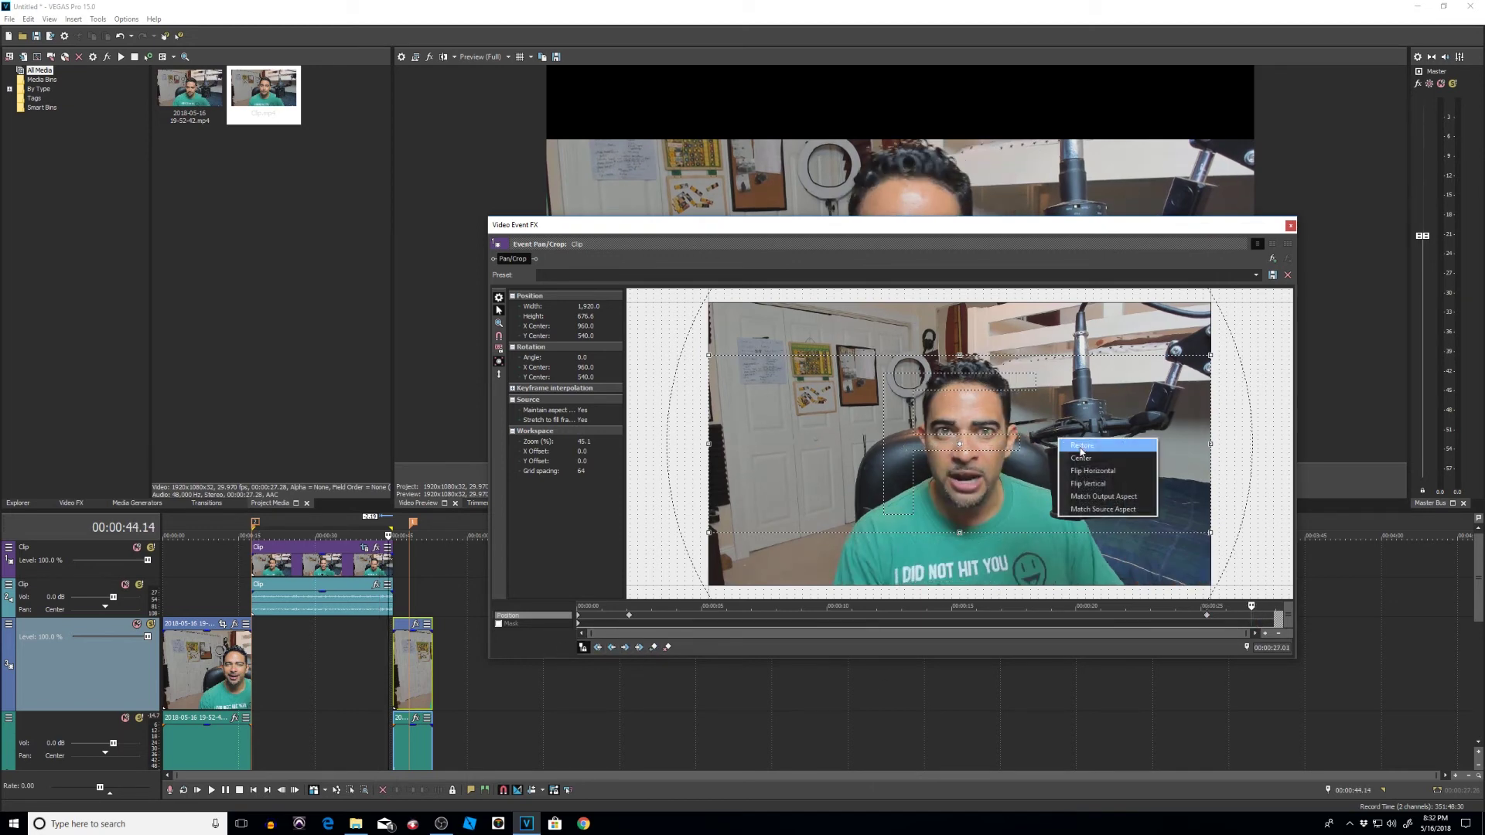
pyautogui.click(1082, 447)
pyautogui.click(246, 569)
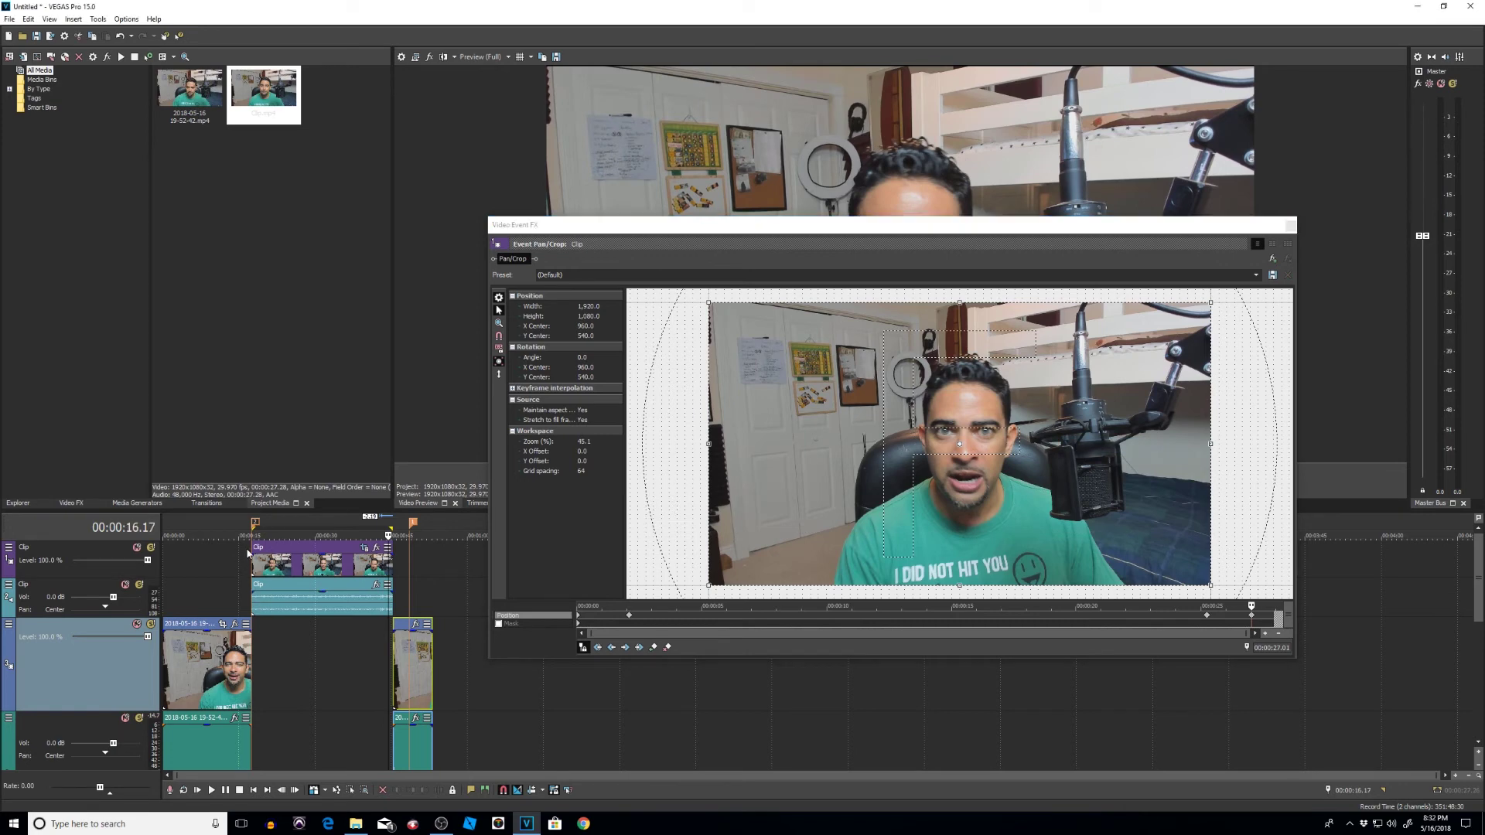
# Mute the Clip audio track and play back the clip to check the sliding letterbox bars.
pyautogui.click(1287, 226)
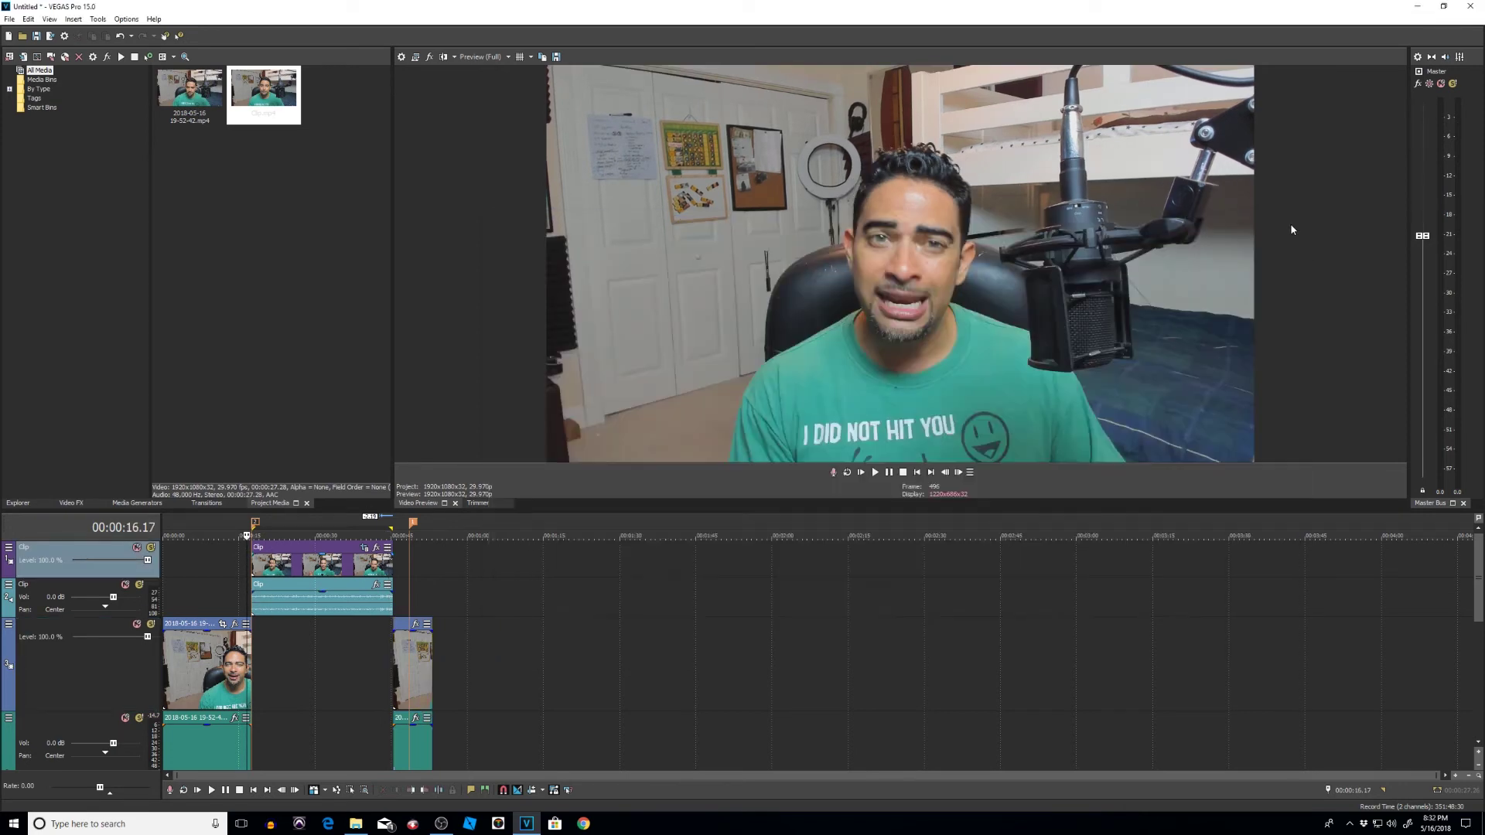
pyautogui.click(247, 596)
pyautogui.press('space')
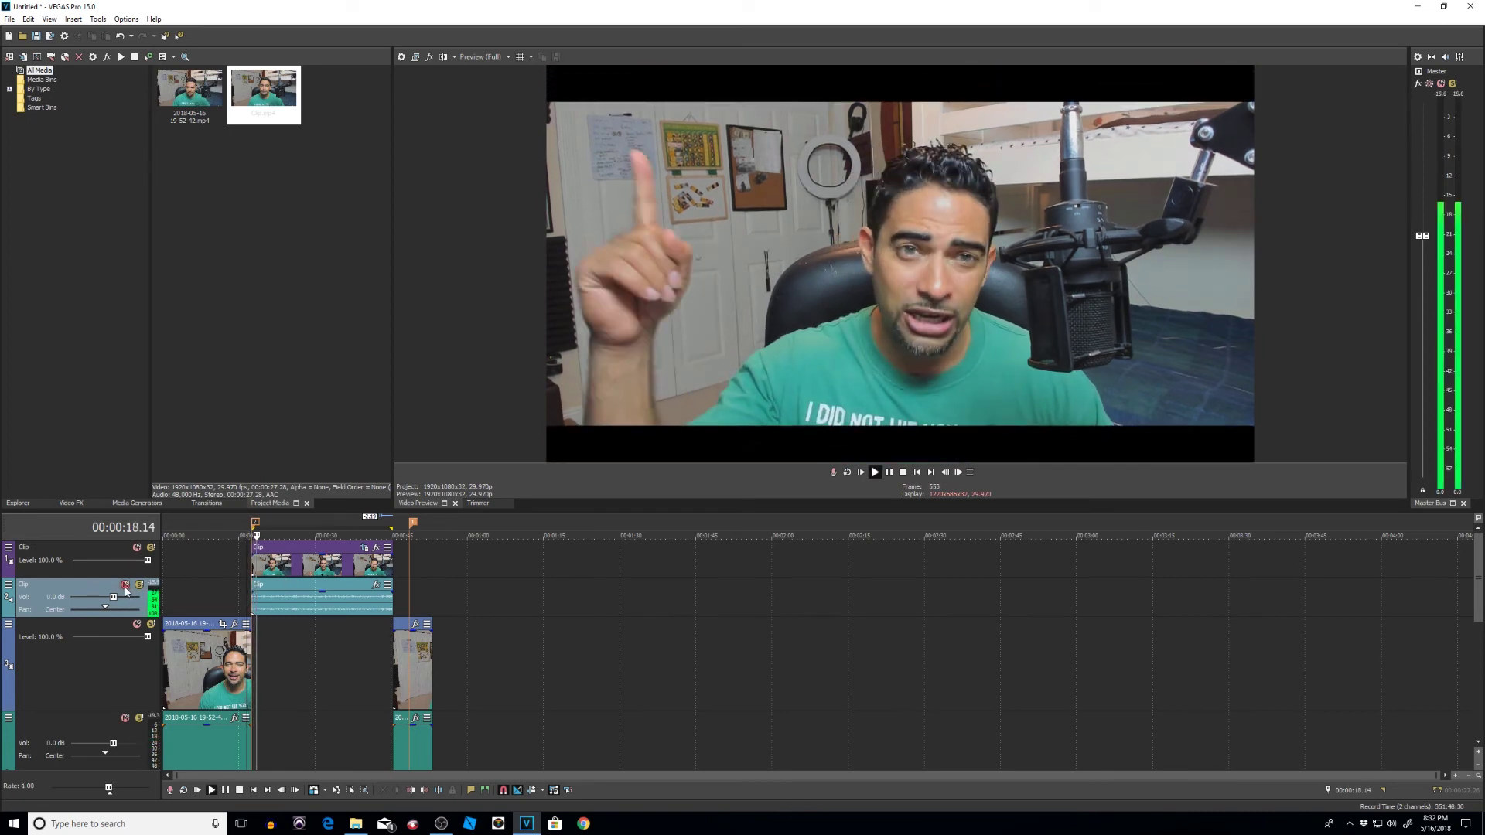
pyautogui.press('z')
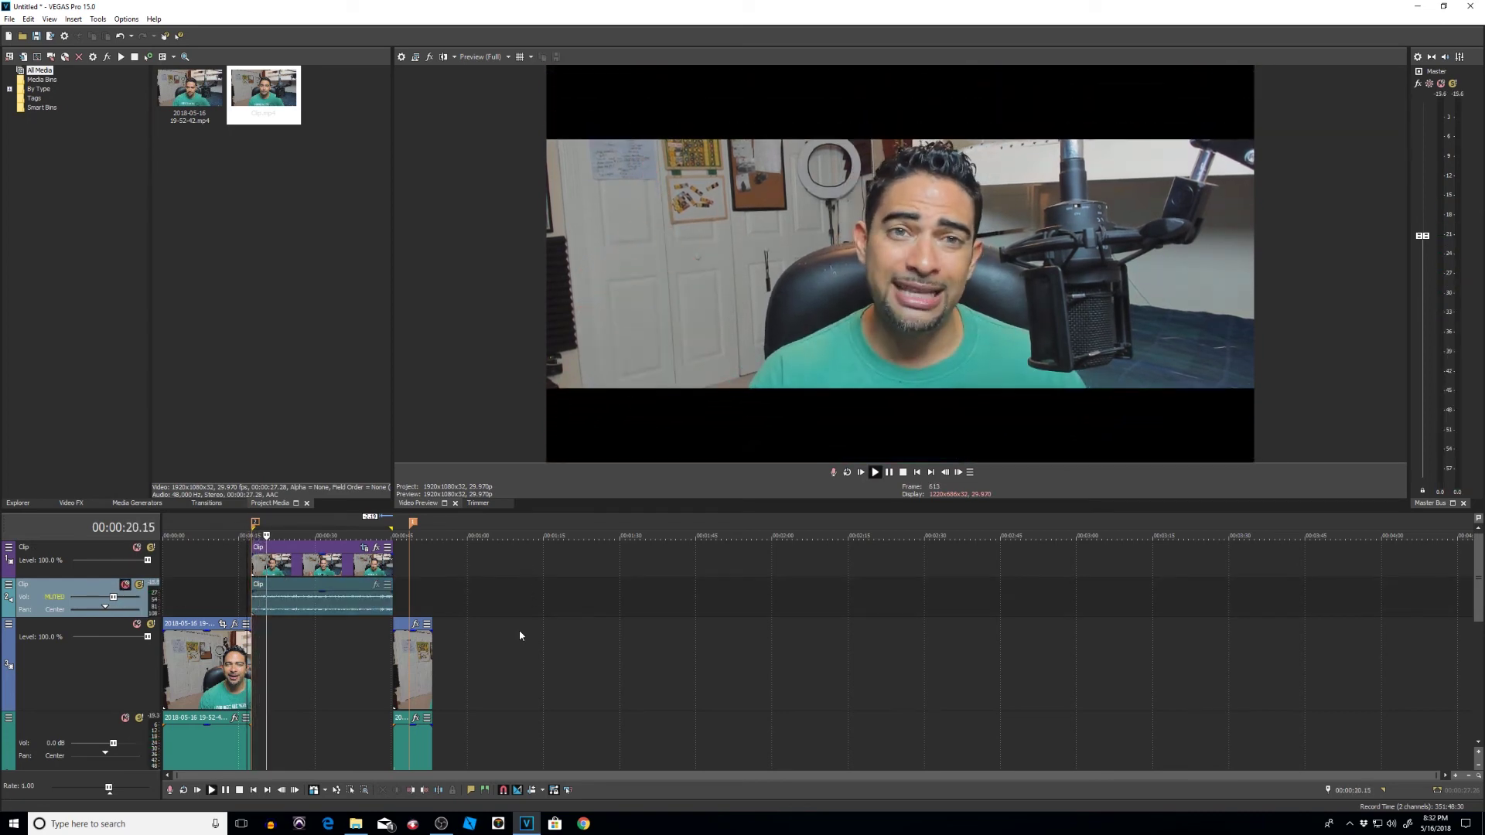
pyautogui.press('space')
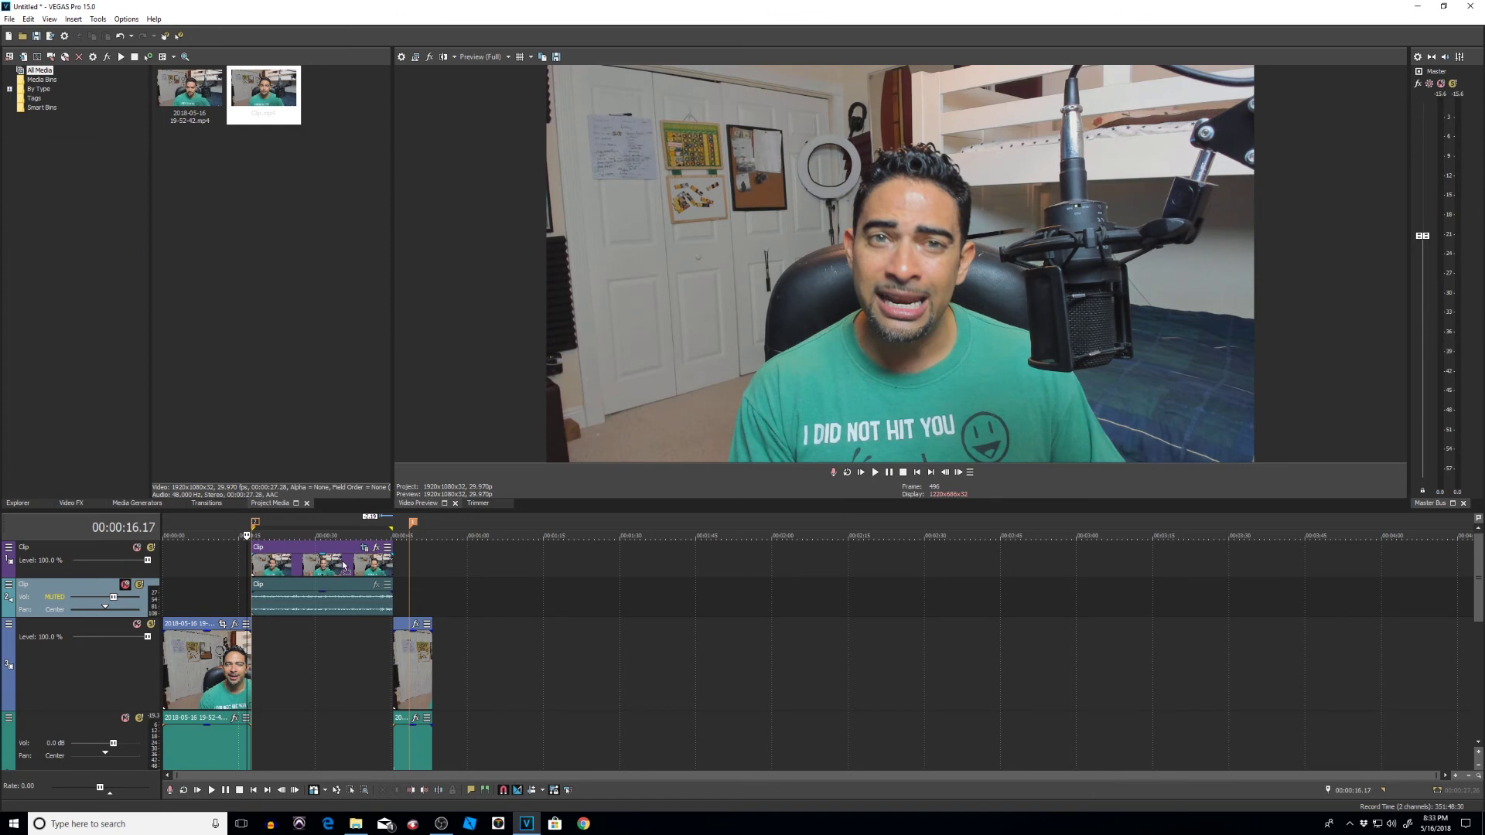